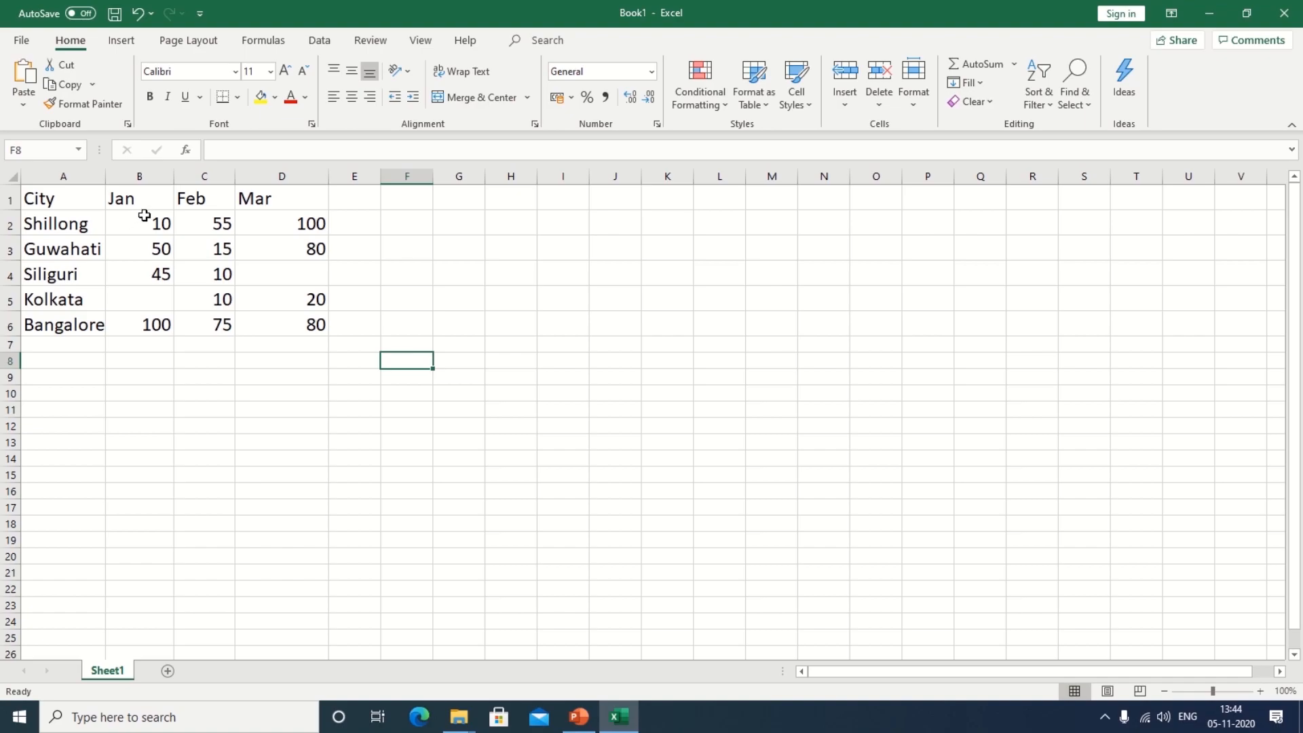
# Step: Start a new conditional formatting rule for B2:D6 through the Rules Manager, using the type "Format only cells that contain"
pyautogui.moveTo(121, 218); pyautogui.dragTo(260, 319)
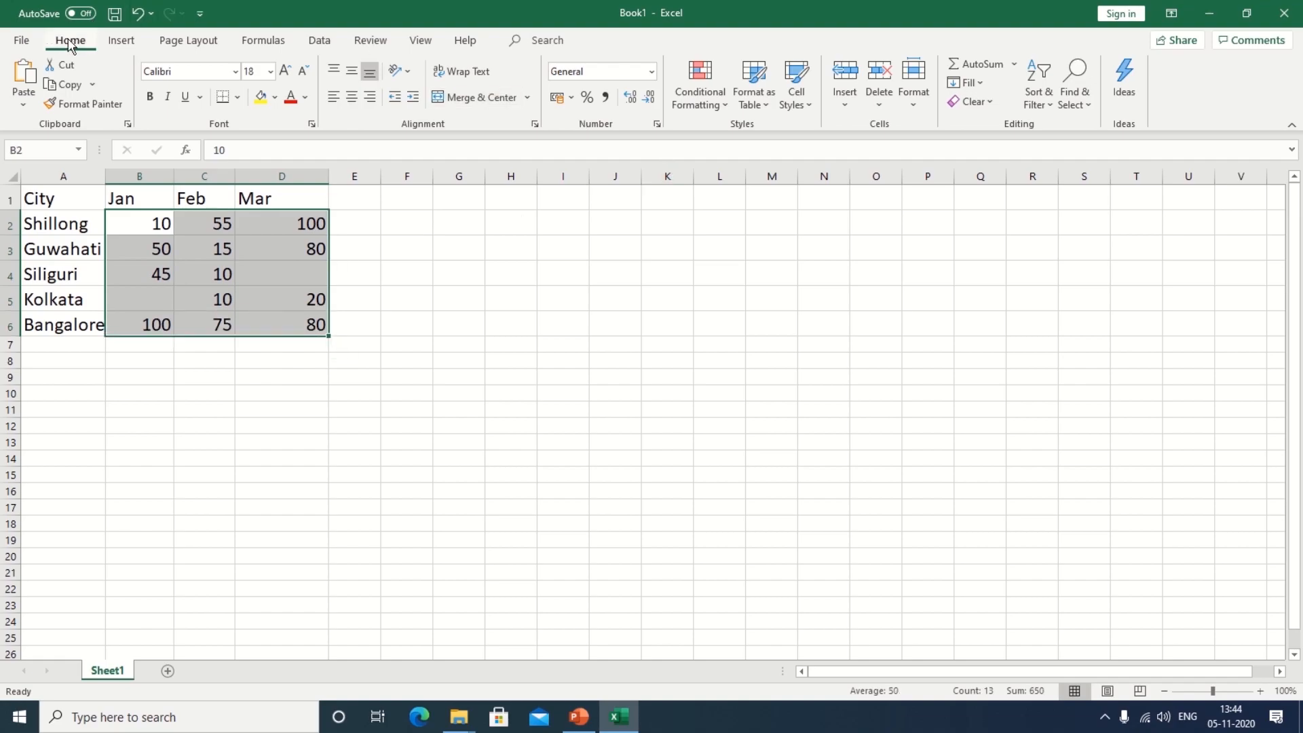
pyautogui.click(725, 112)
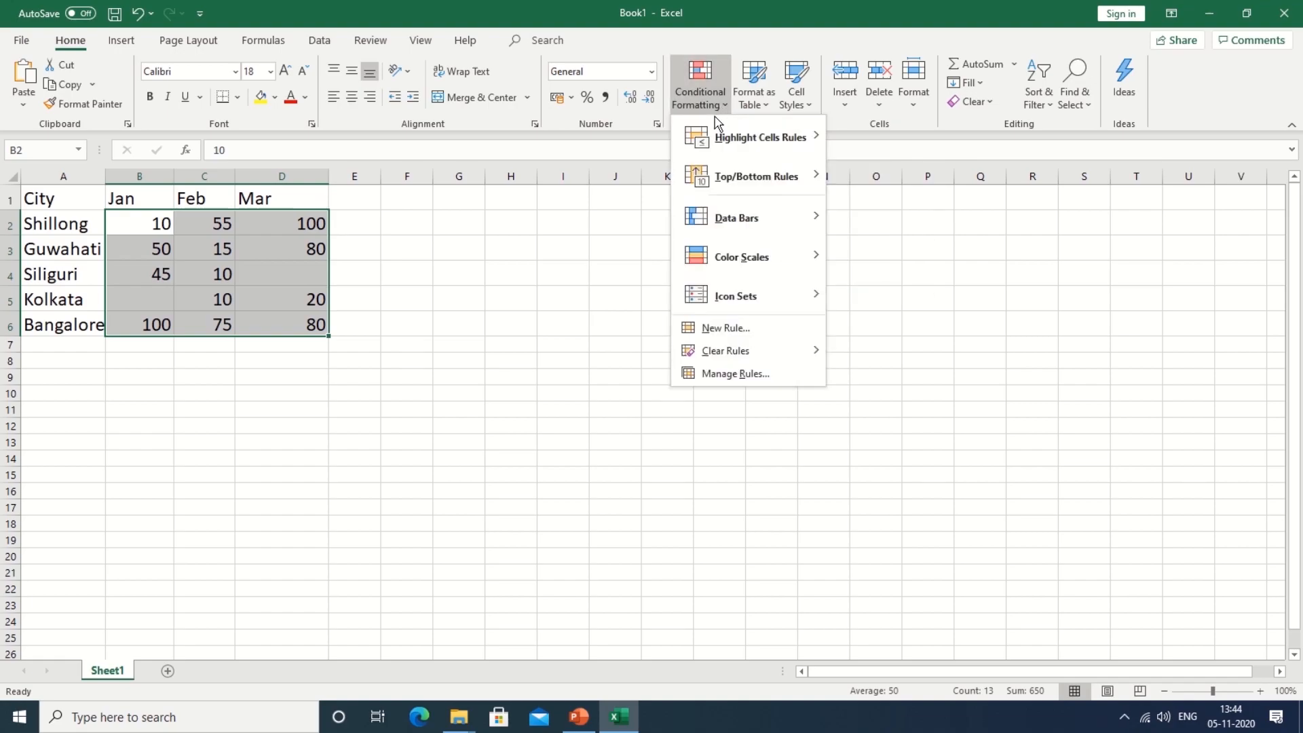
pyautogui.moveTo(709, 262)
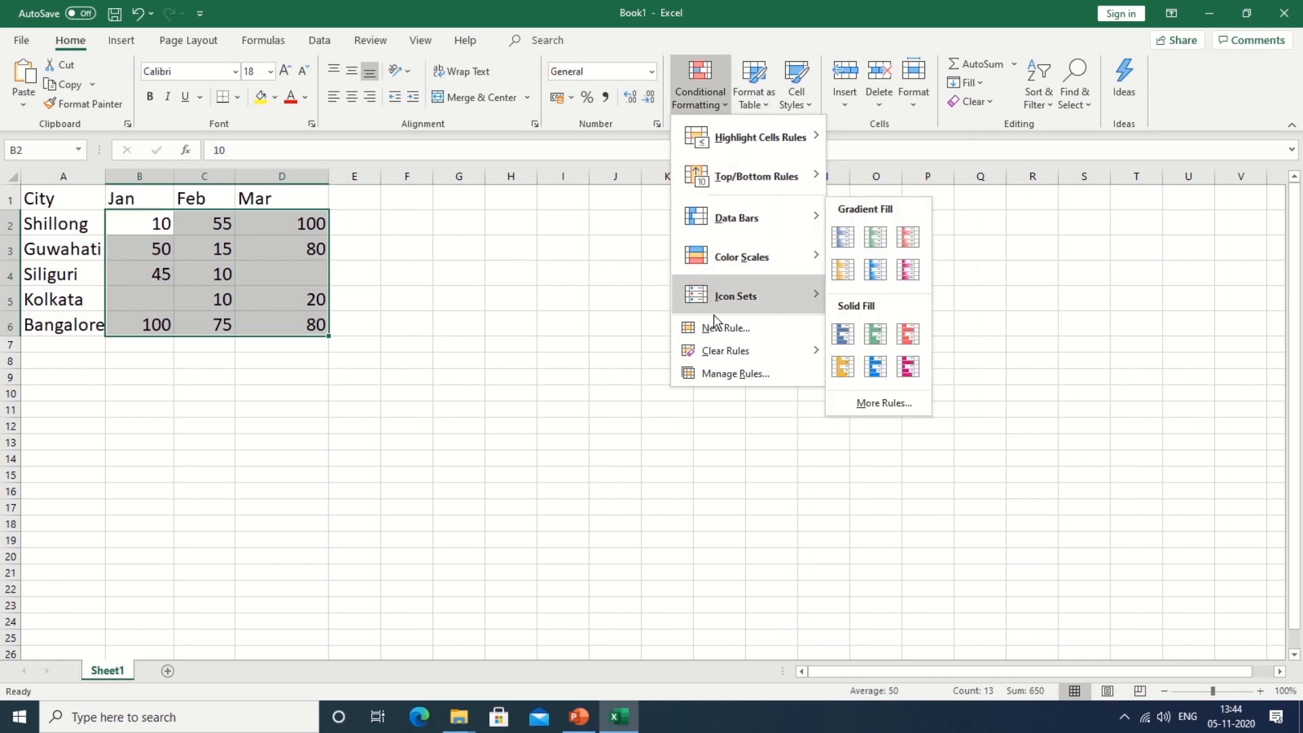
pyautogui.click(720, 375)
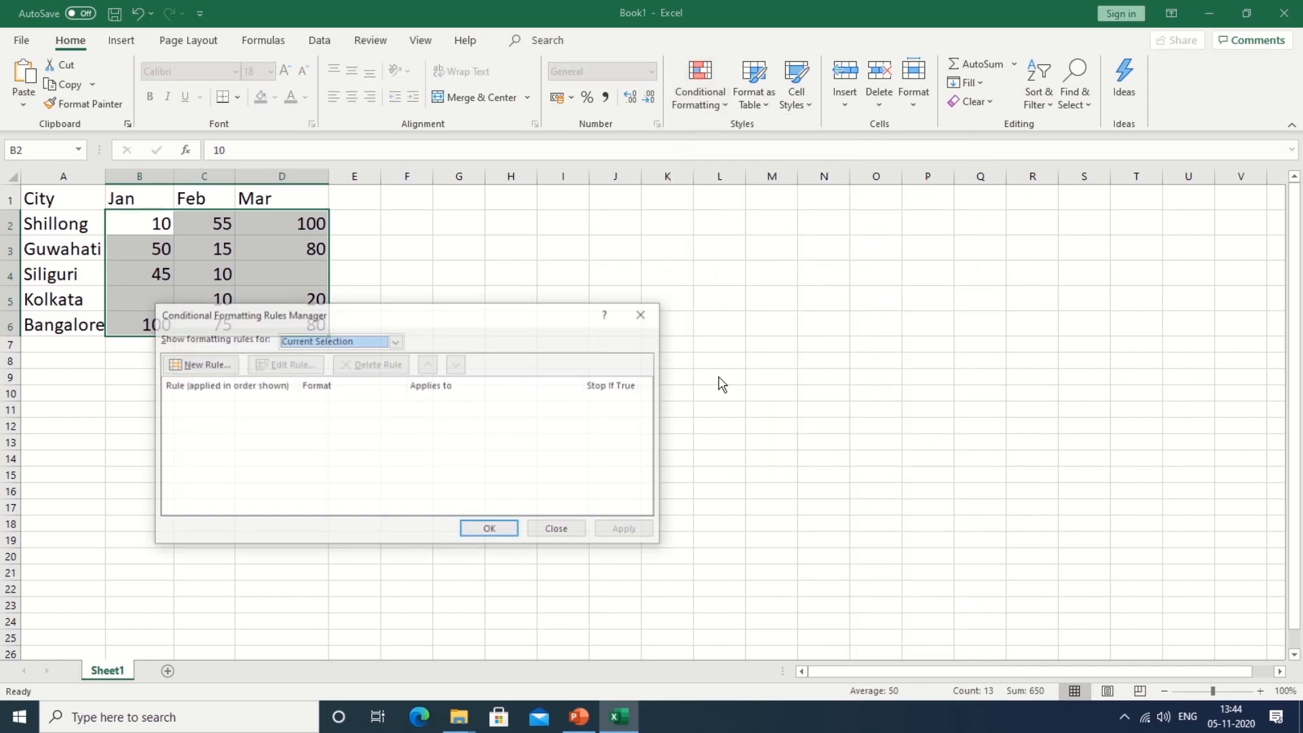
pyautogui.click(220, 366)
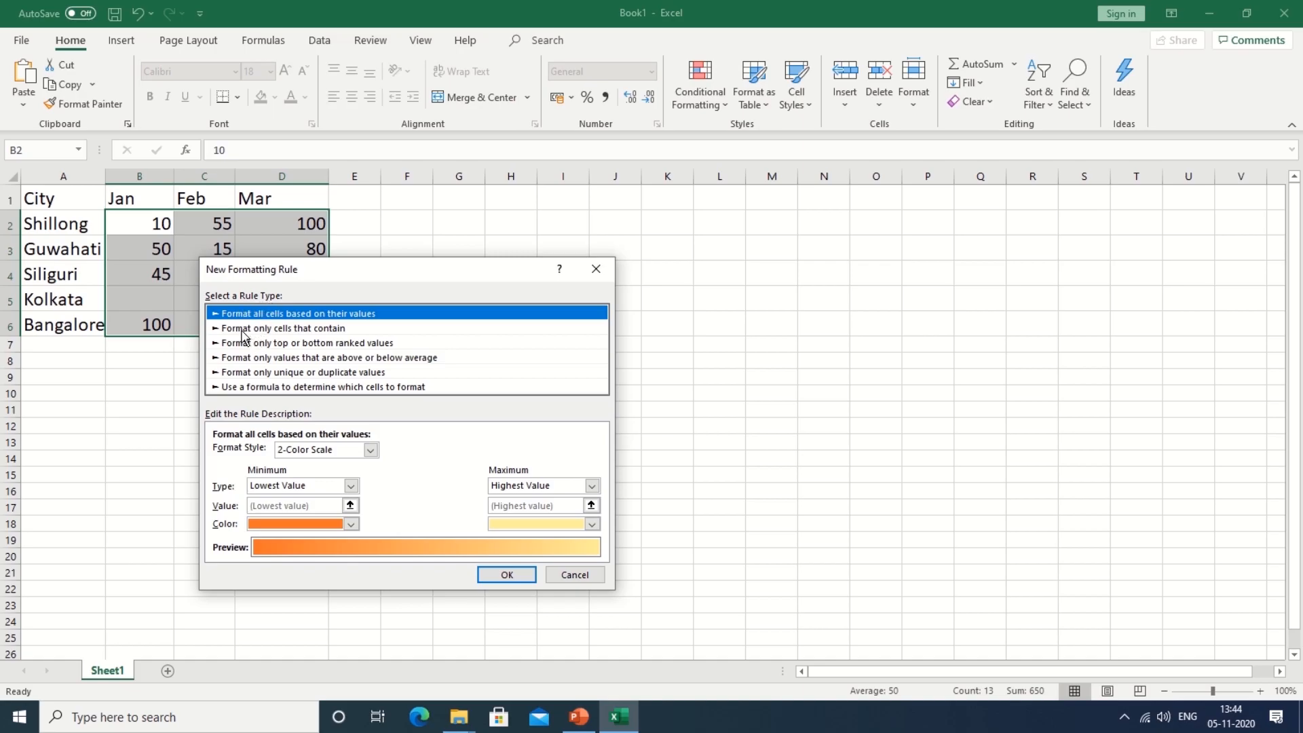
pyautogui.click(315, 329)
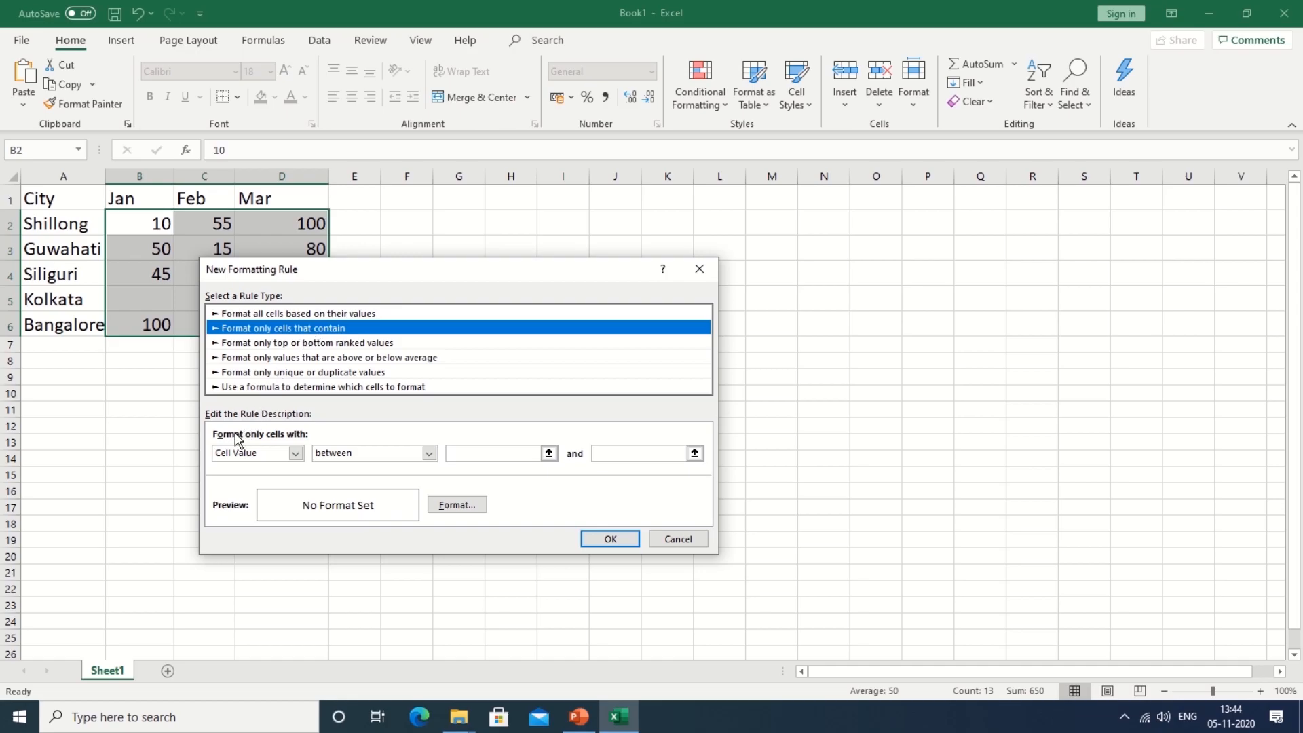
# Step: Set the rule condition to Cell Value greater than or equal to 50
pyautogui.click(296, 454)
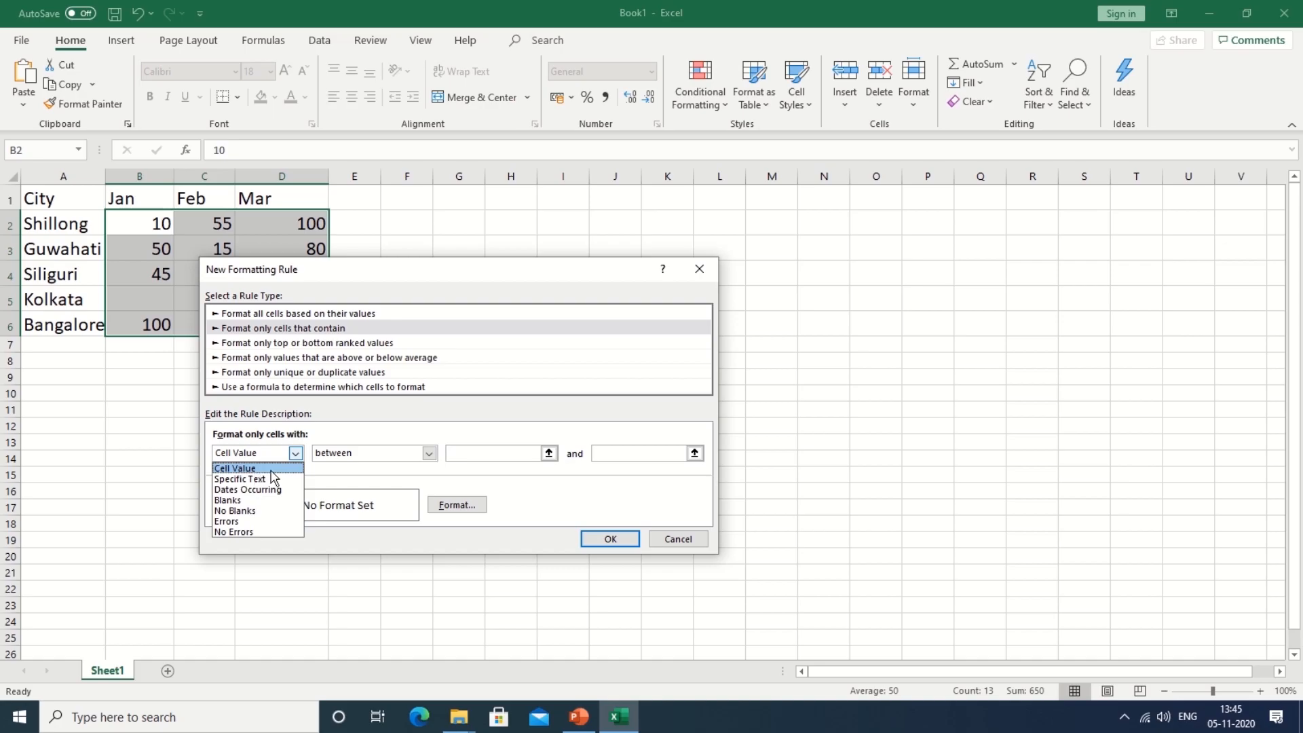
pyautogui.click(297, 458)
pyautogui.click(296, 453)
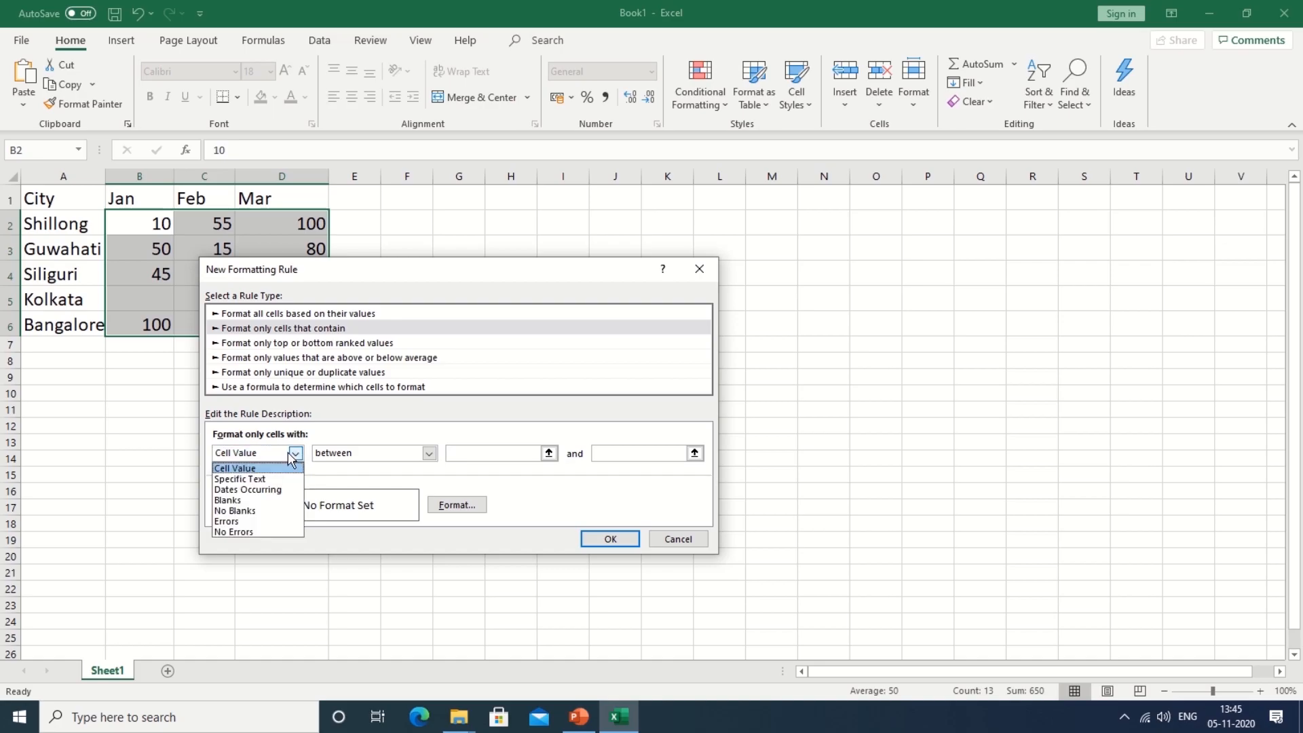
pyautogui.click(250, 469)
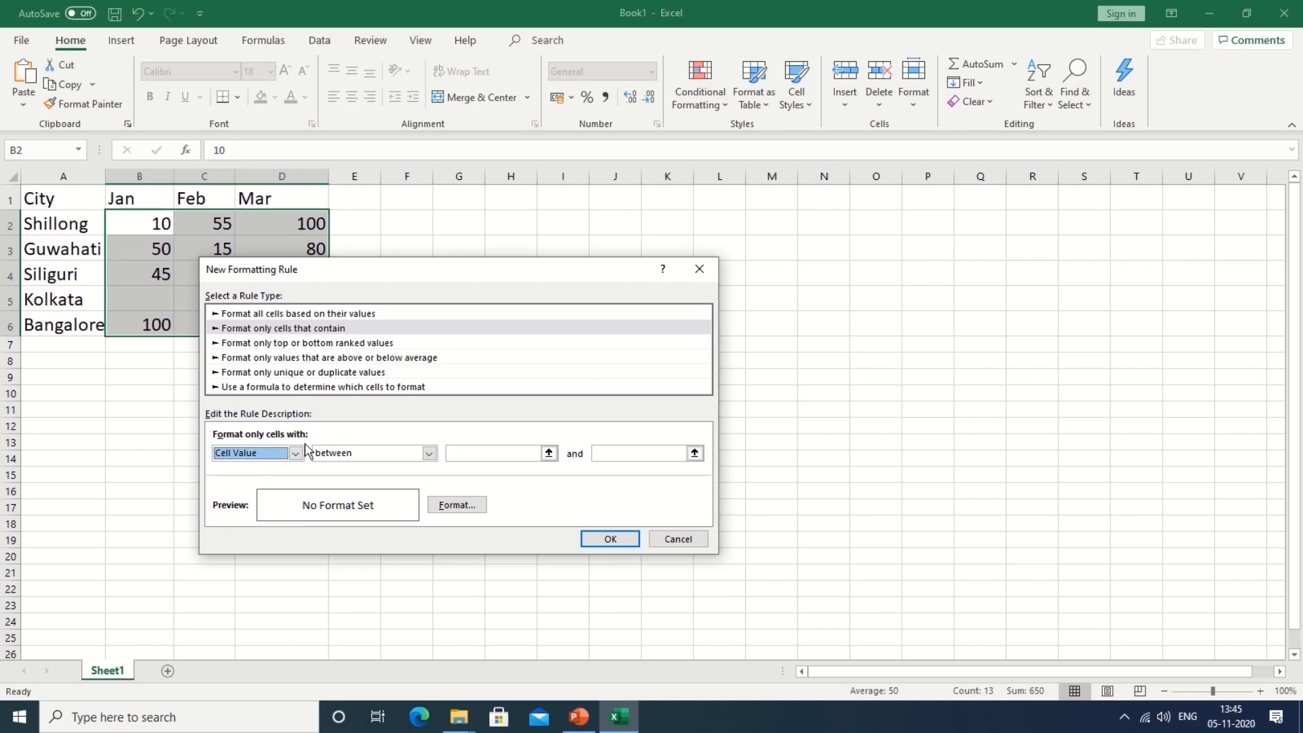
pyautogui.click(430, 454)
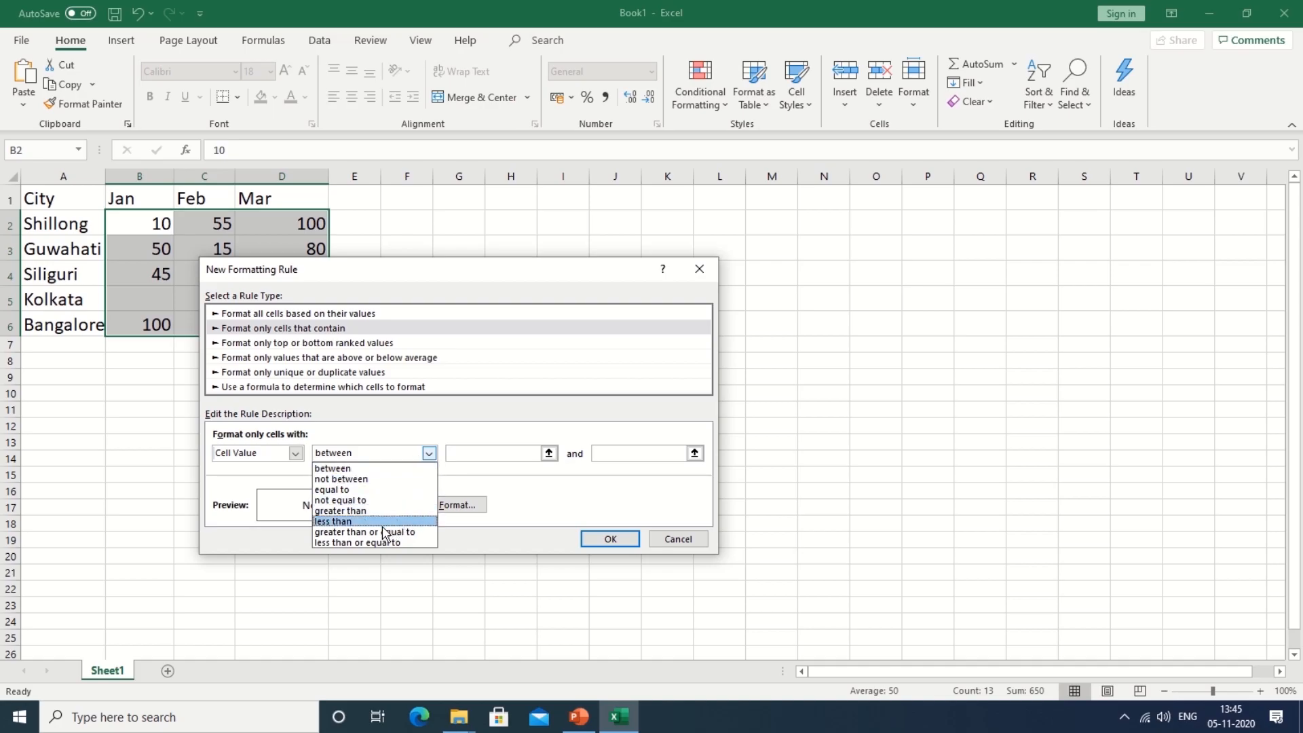
pyautogui.click(340, 534)
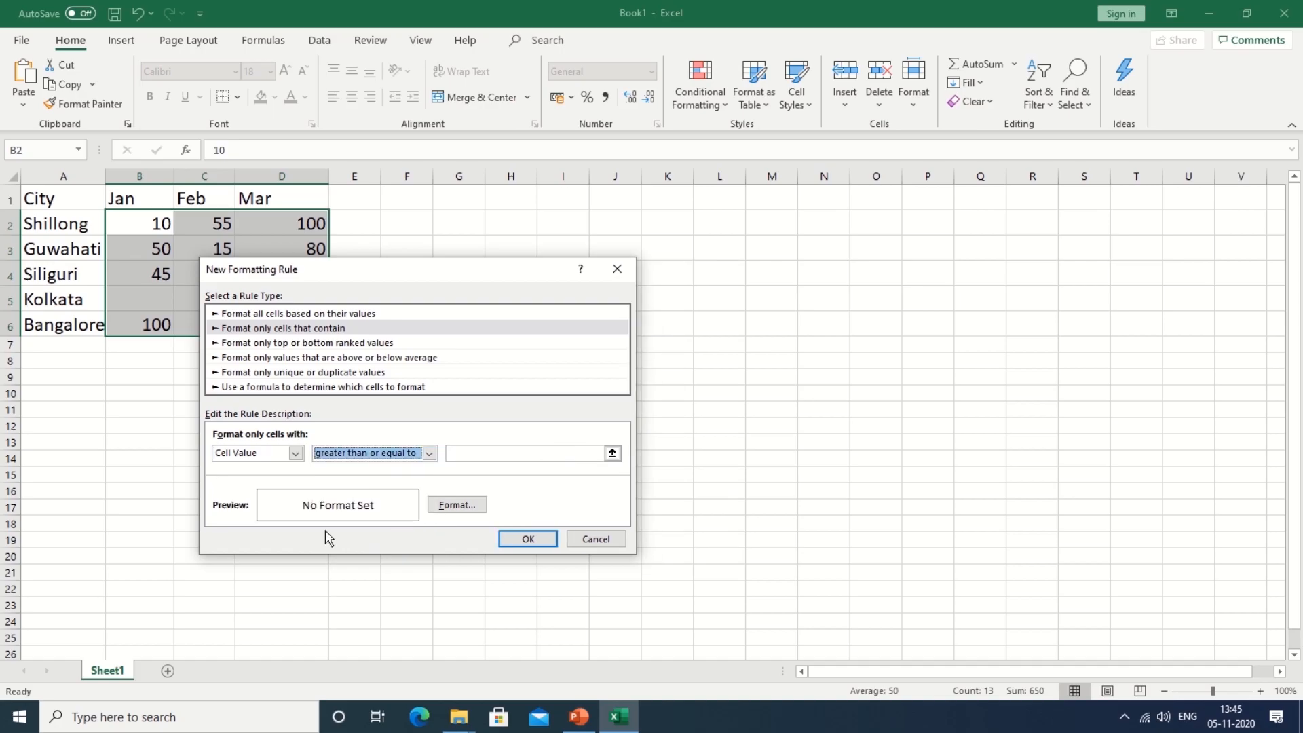
pyautogui.click(463, 455)
pyautogui.write('15')
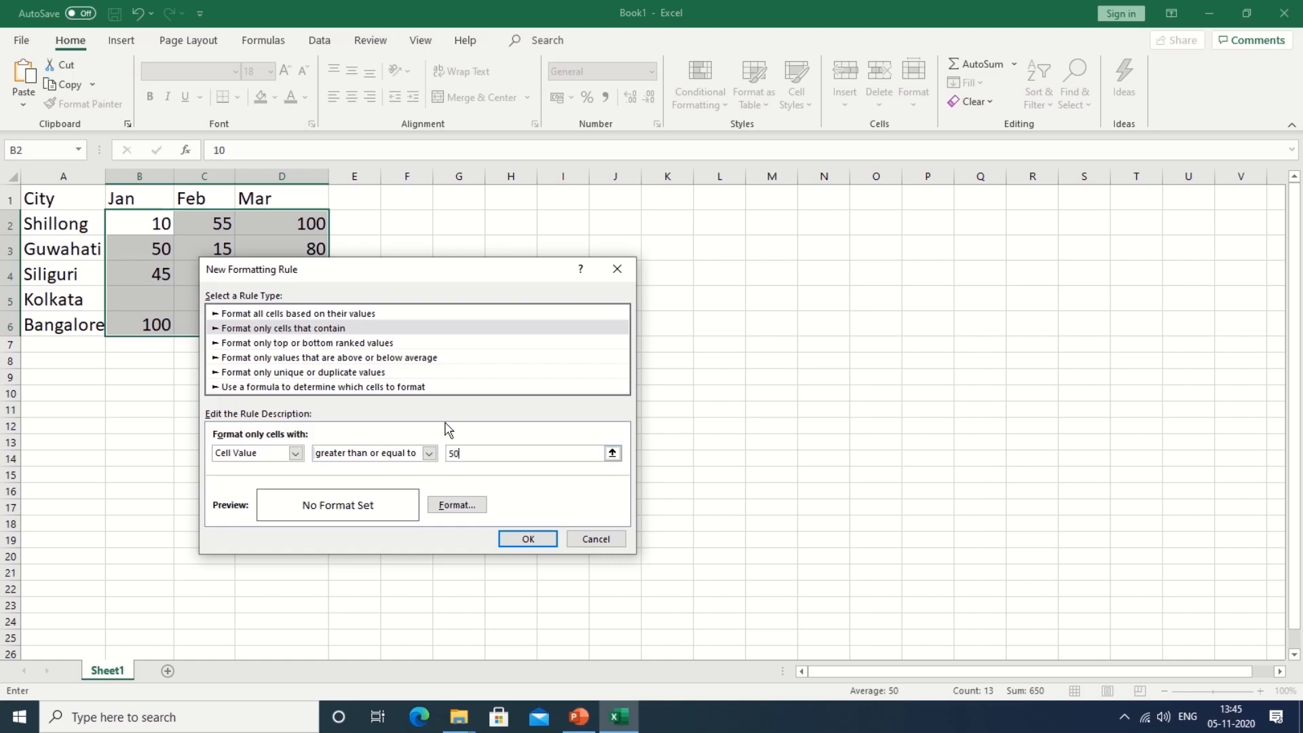
# Step: Set the rule's font format to bold with a single underline and a dark blue color
pyautogui.click(453, 505)
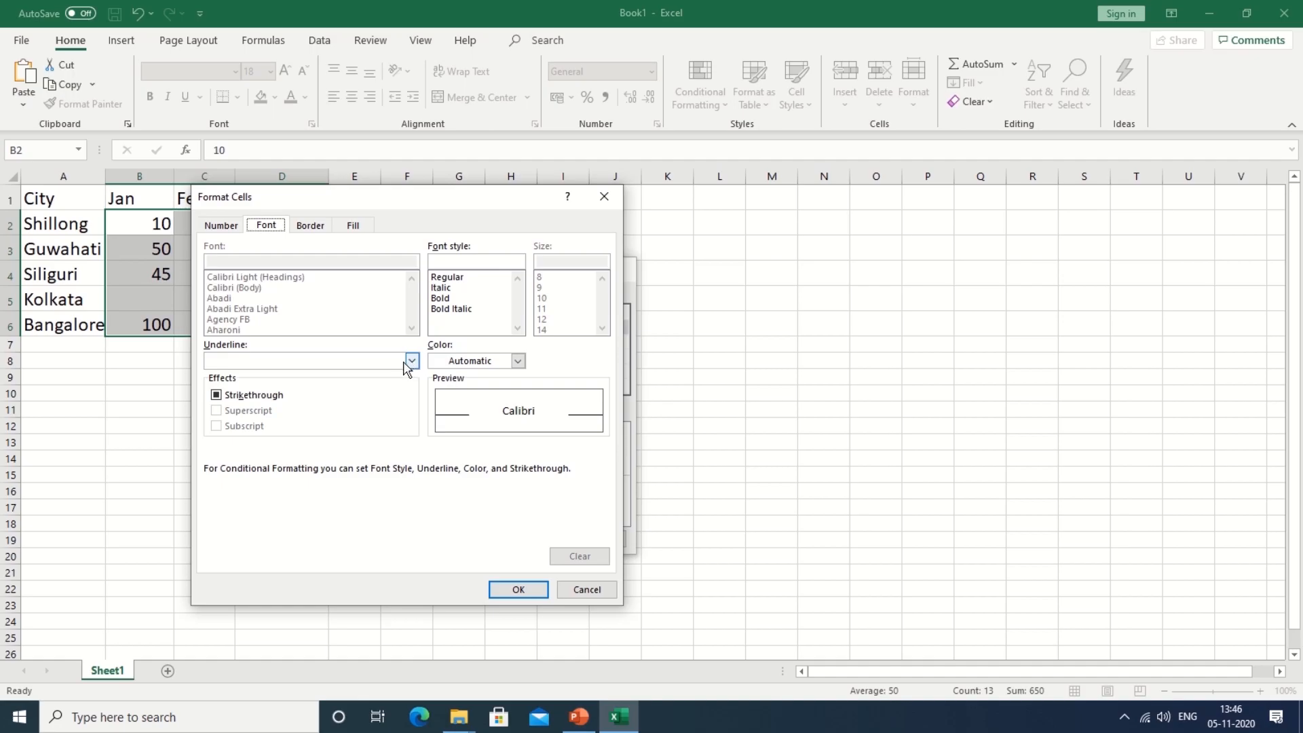
pyautogui.click(441, 299)
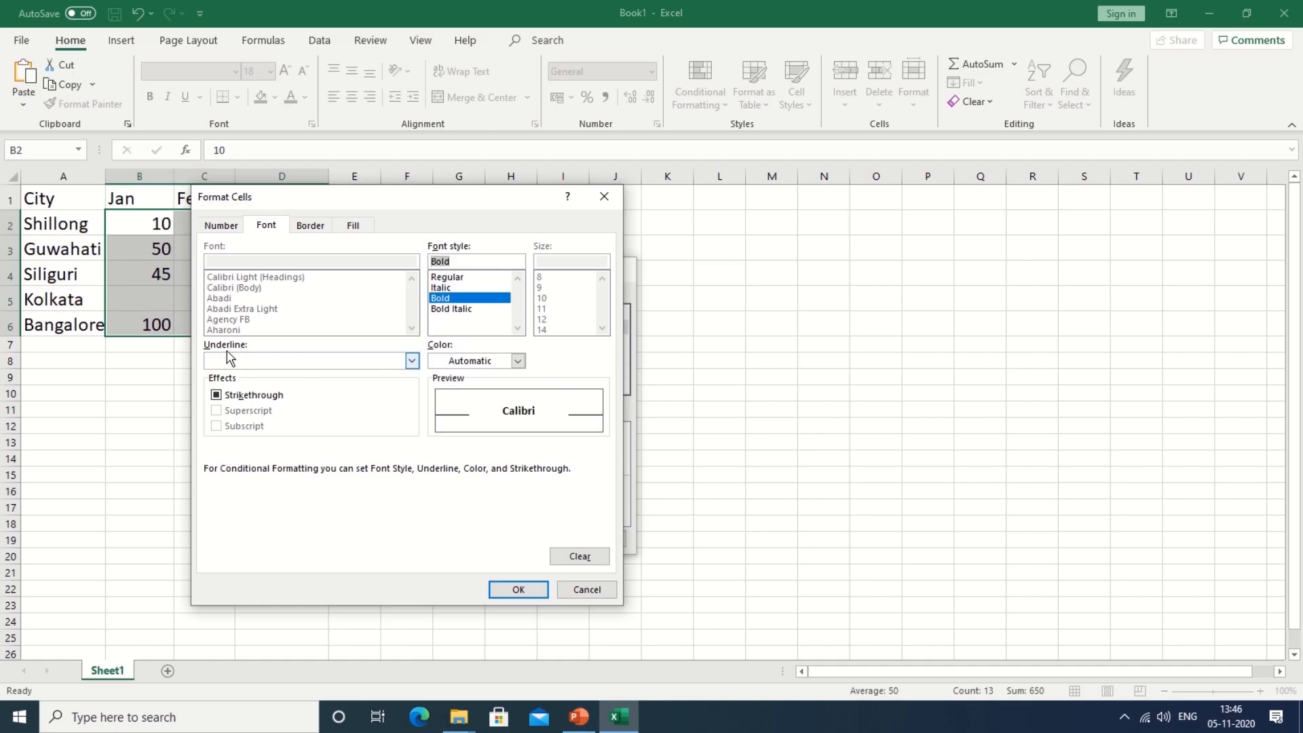
pyautogui.click(264, 365)
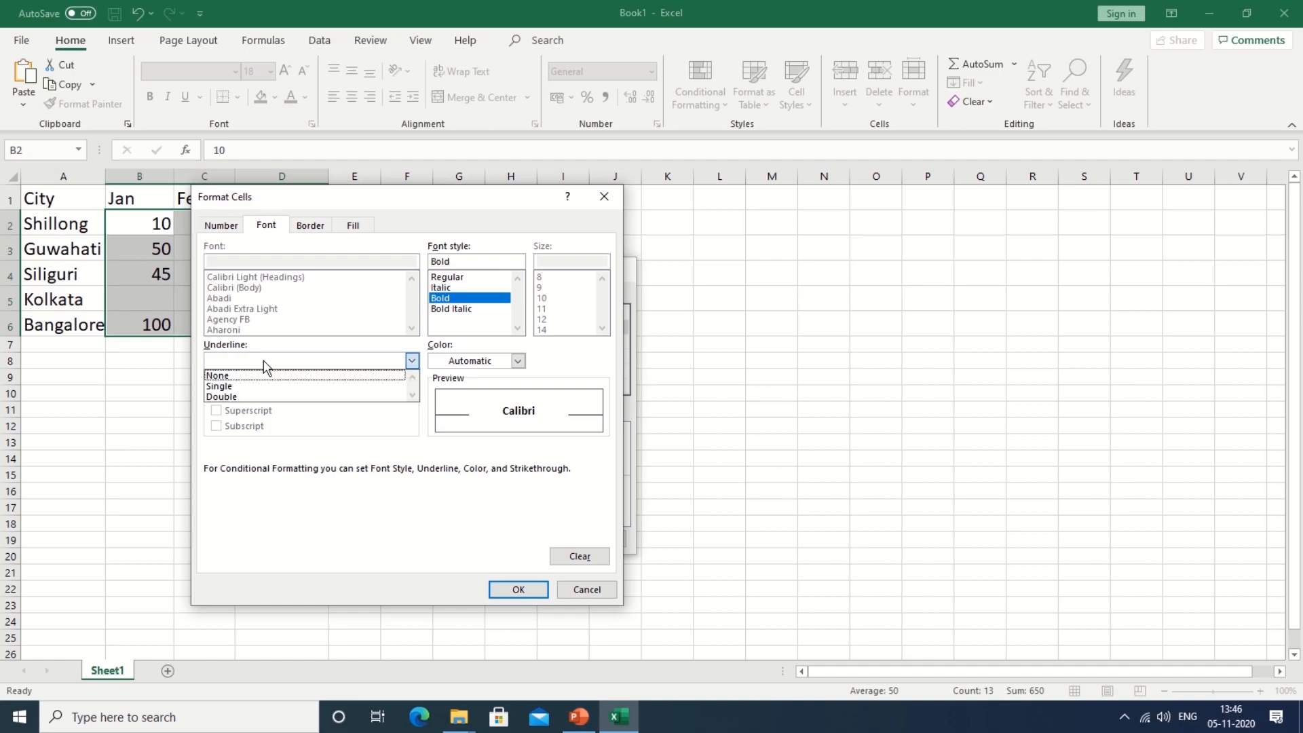
pyautogui.click(224, 391)
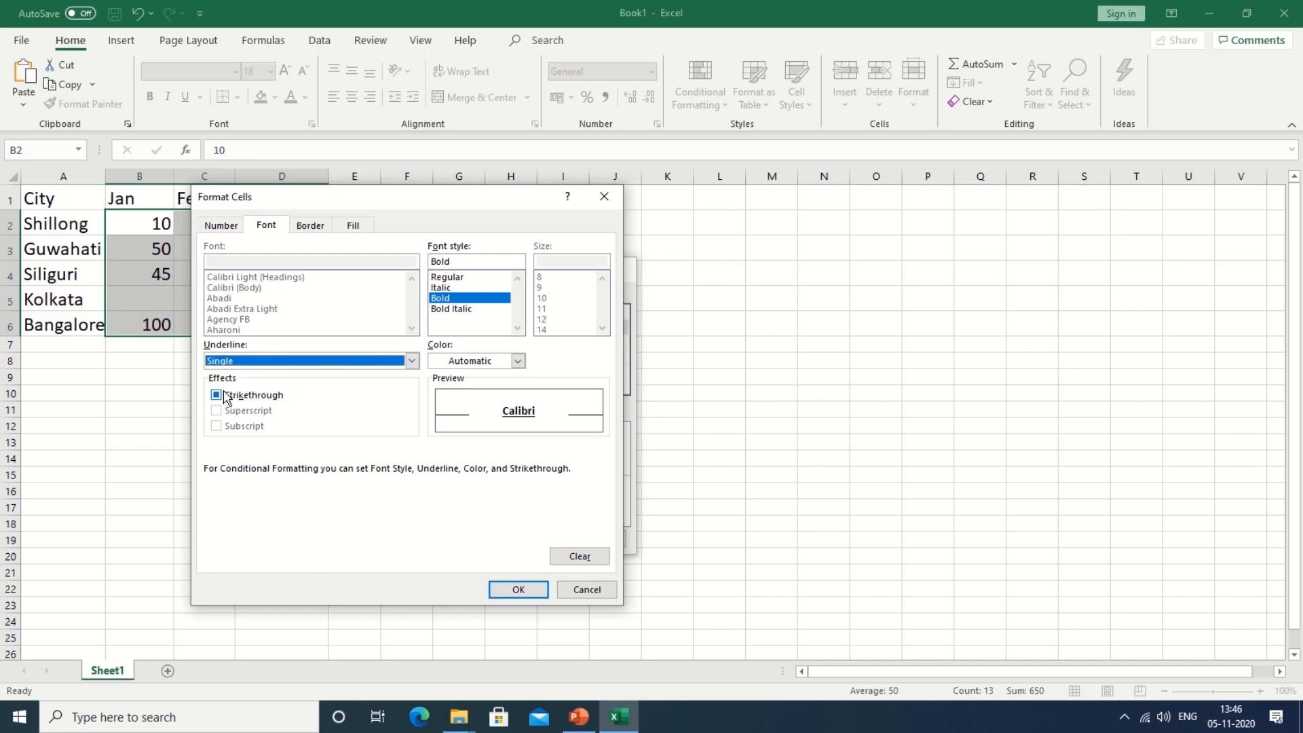
pyautogui.click(443, 362)
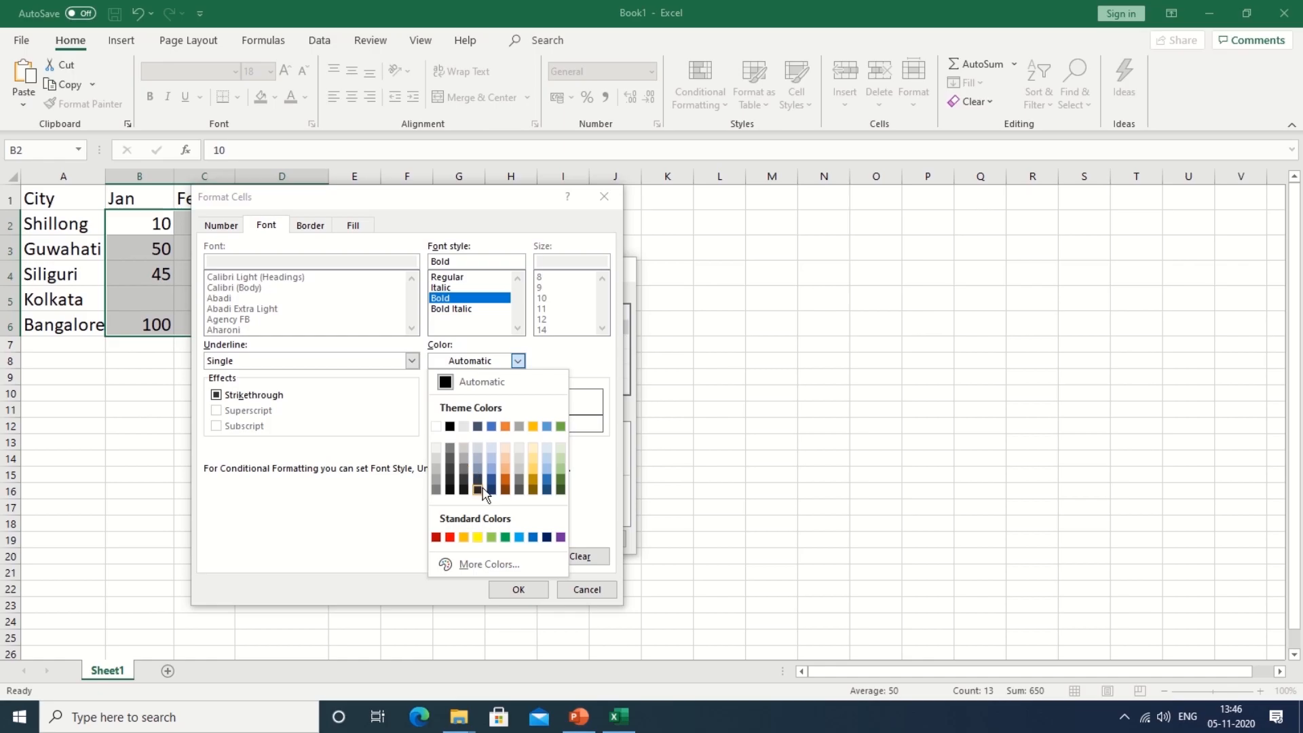
pyautogui.click(491, 490)
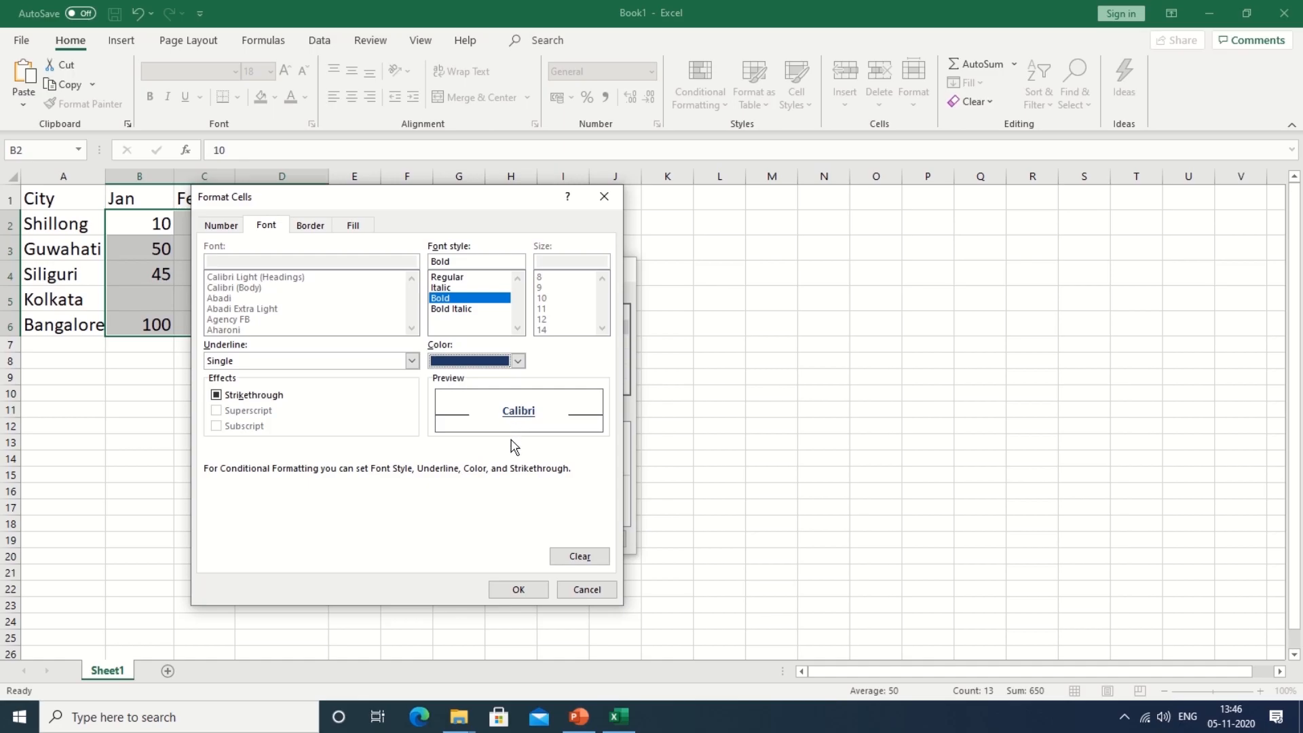
# Step: Add a red dotted outline border to the rule's format and save the rule
pyautogui.click(308, 233)
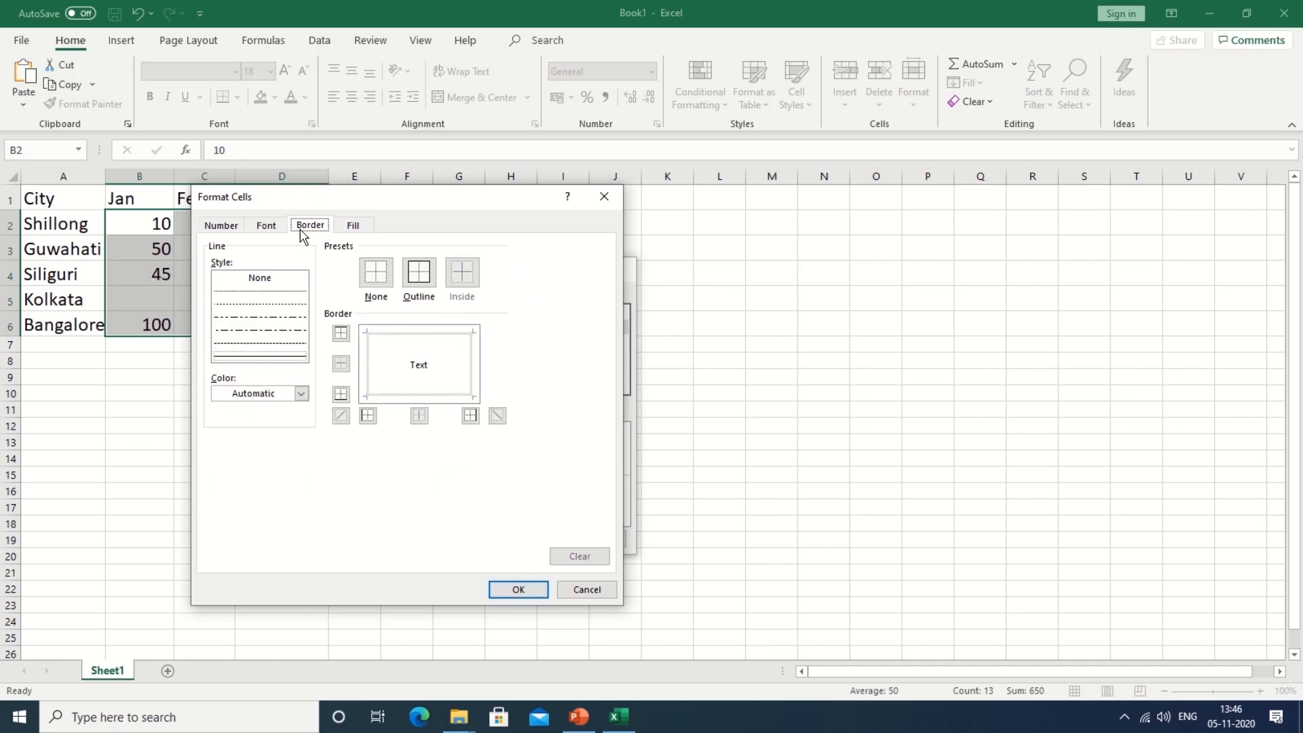
pyautogui.click(263, 303)
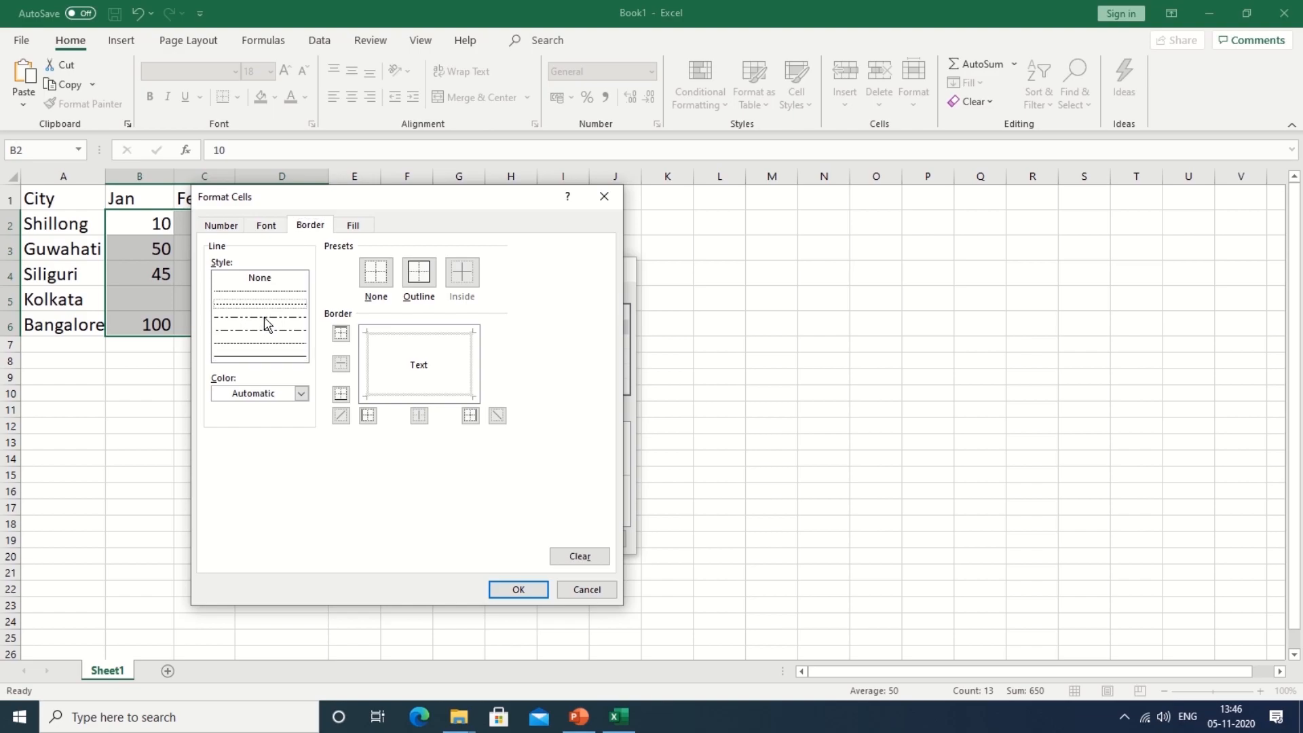
pyautogui.click(243, 400)
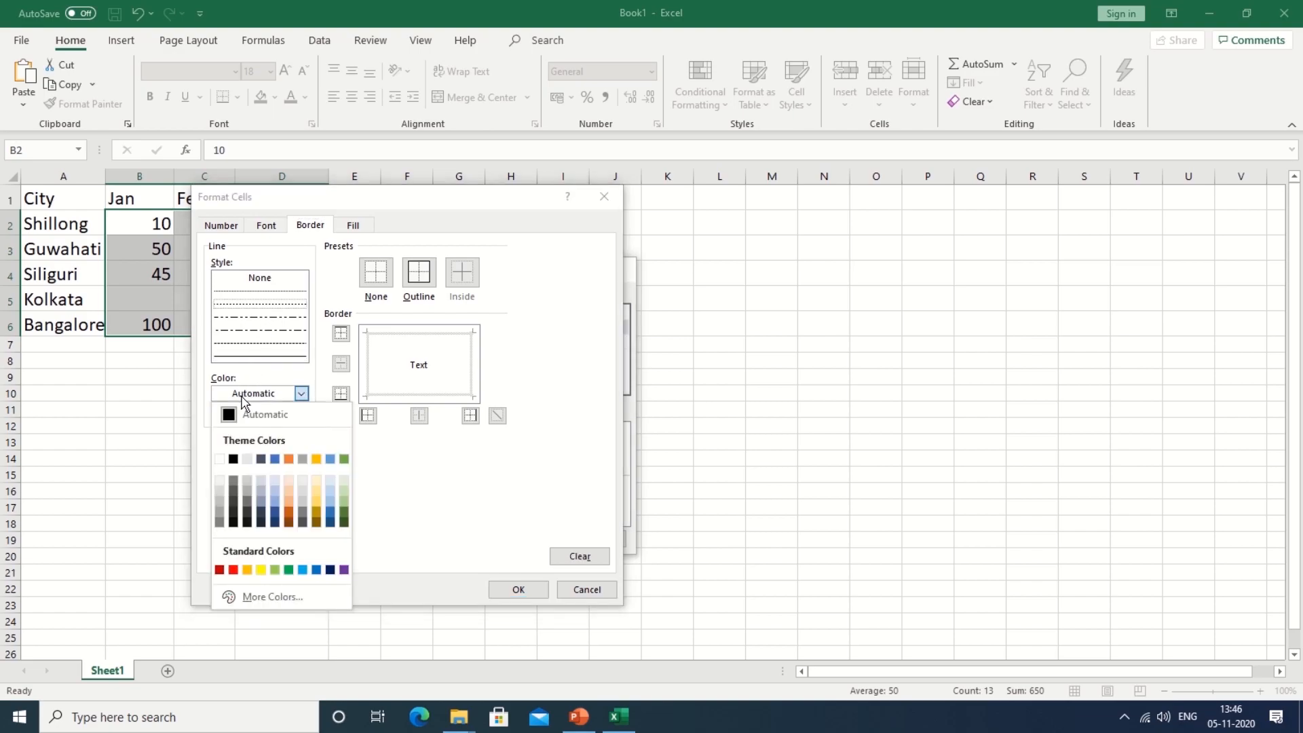
pyautogui.click(233, 570)
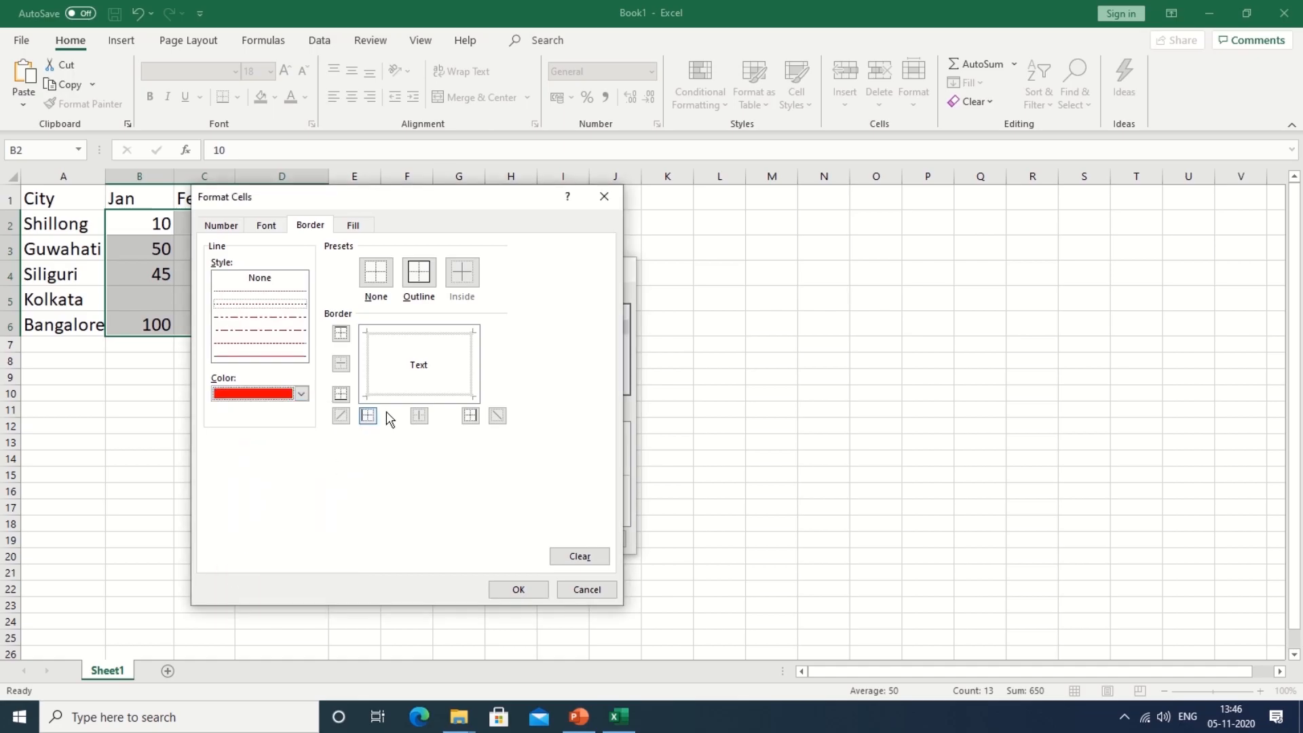
pyautogui.click(425, 284)
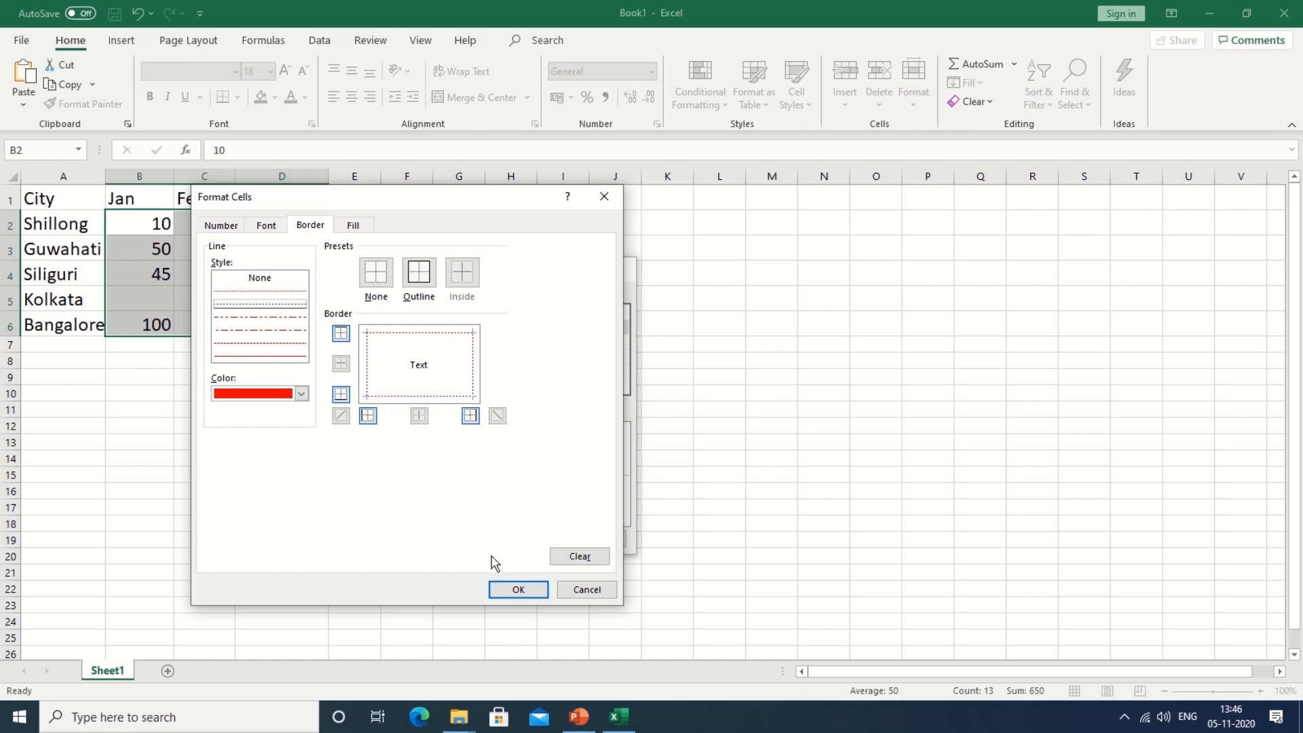
pyautogui.click(501, 588)
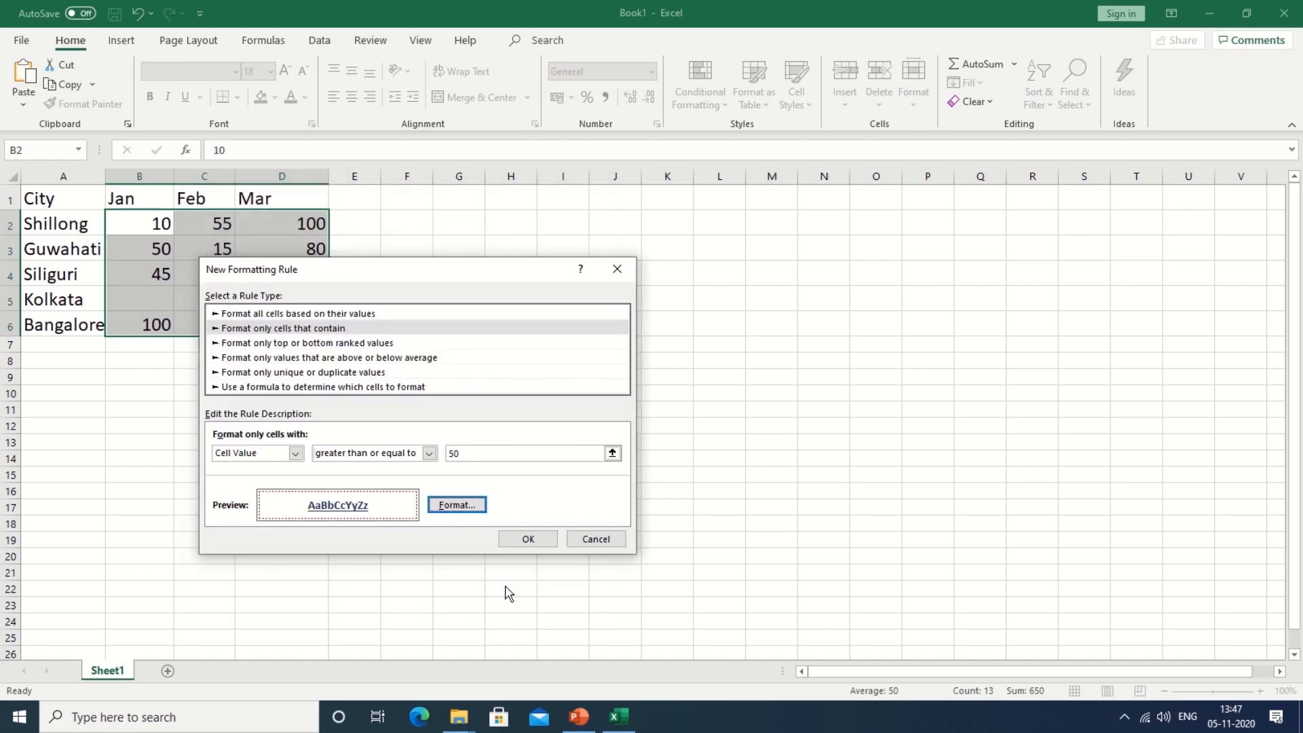
pyautogui.click(526, 540)
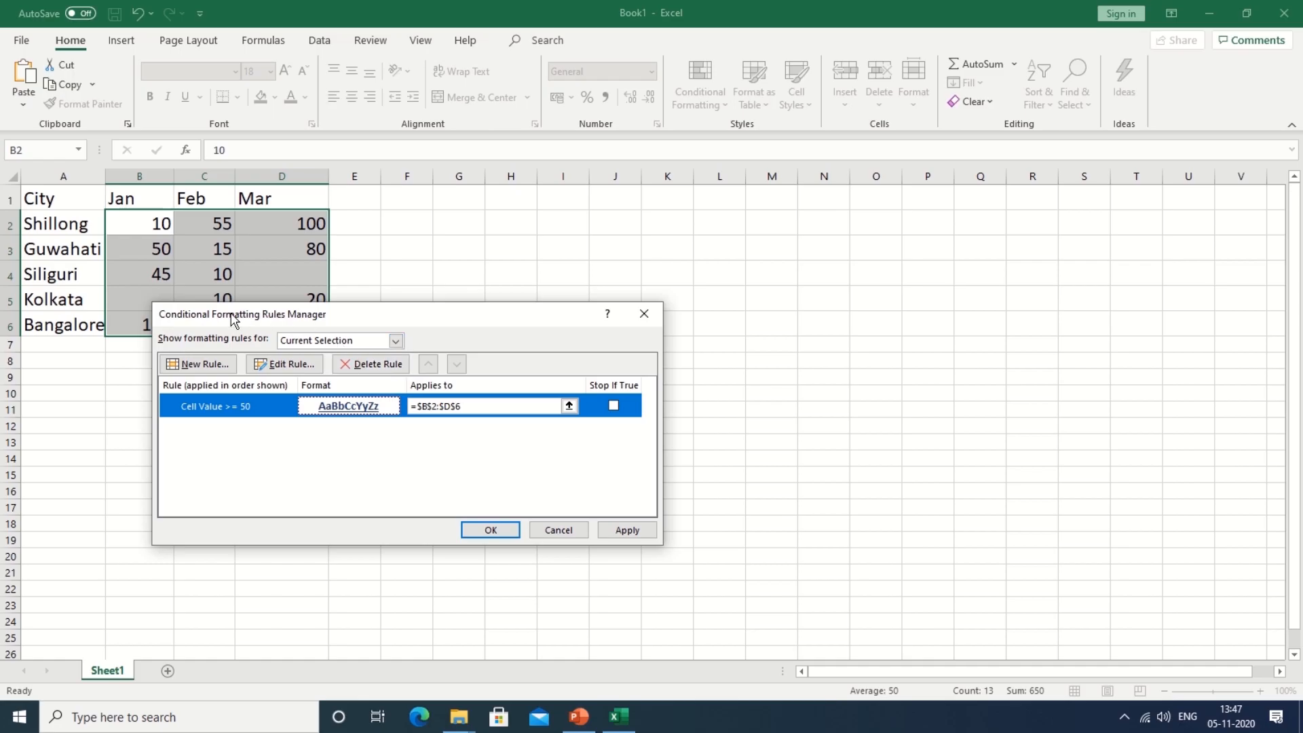
# Step: Create a second "Format only cells that contain" rule that targets Blanks
pyautogui.click(204, 365)
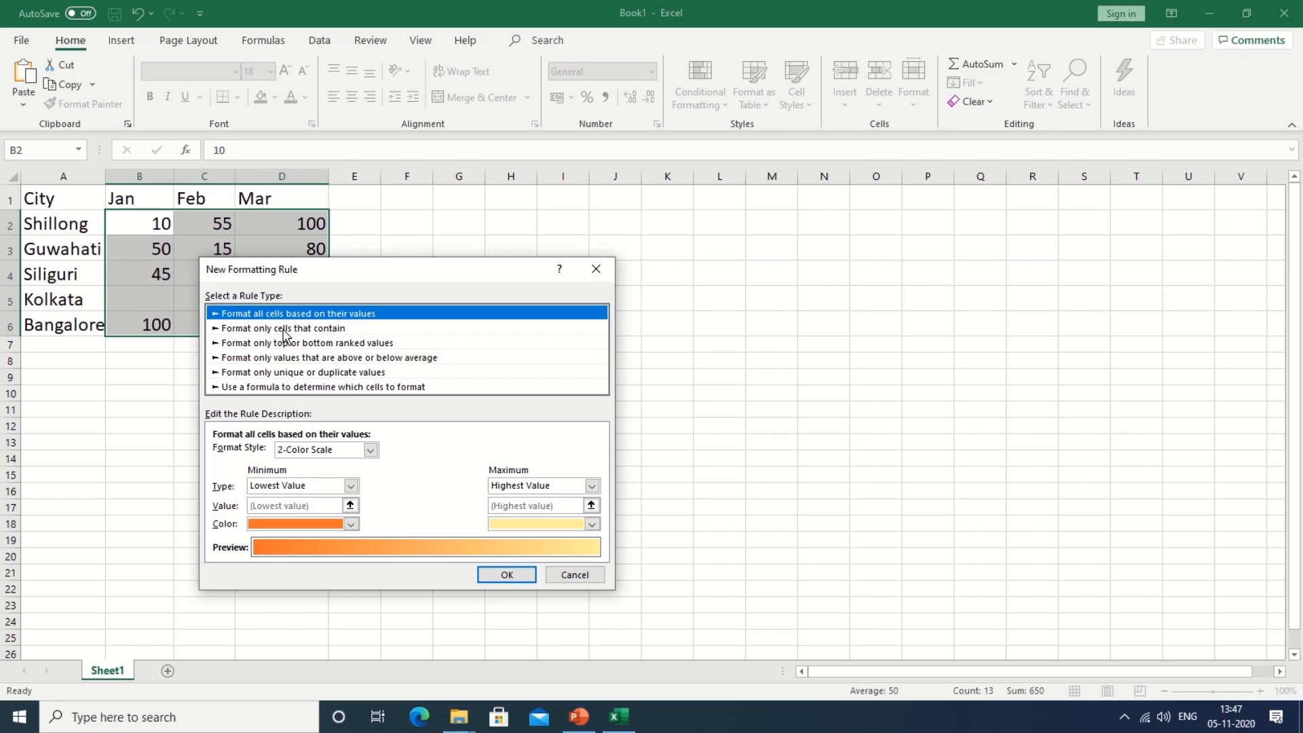
pyautogui.click(284, 329)
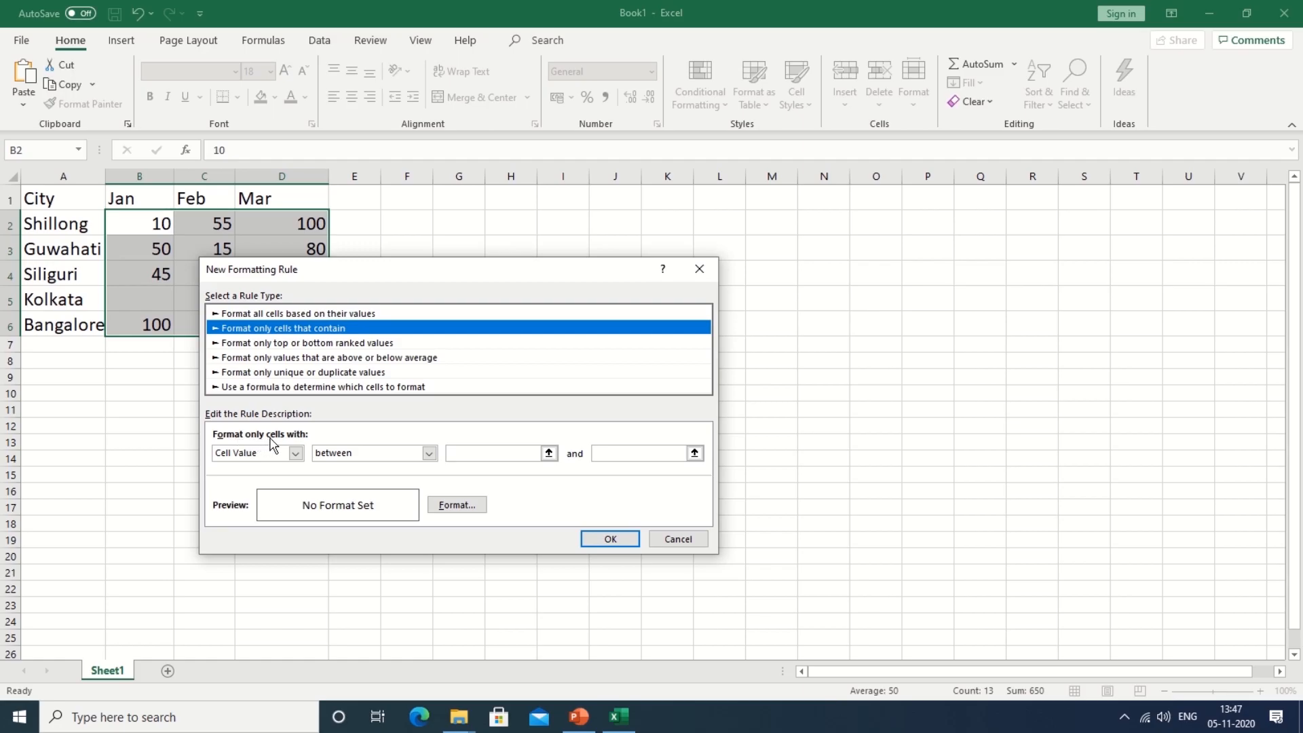
pyautogui.click(296, 455)
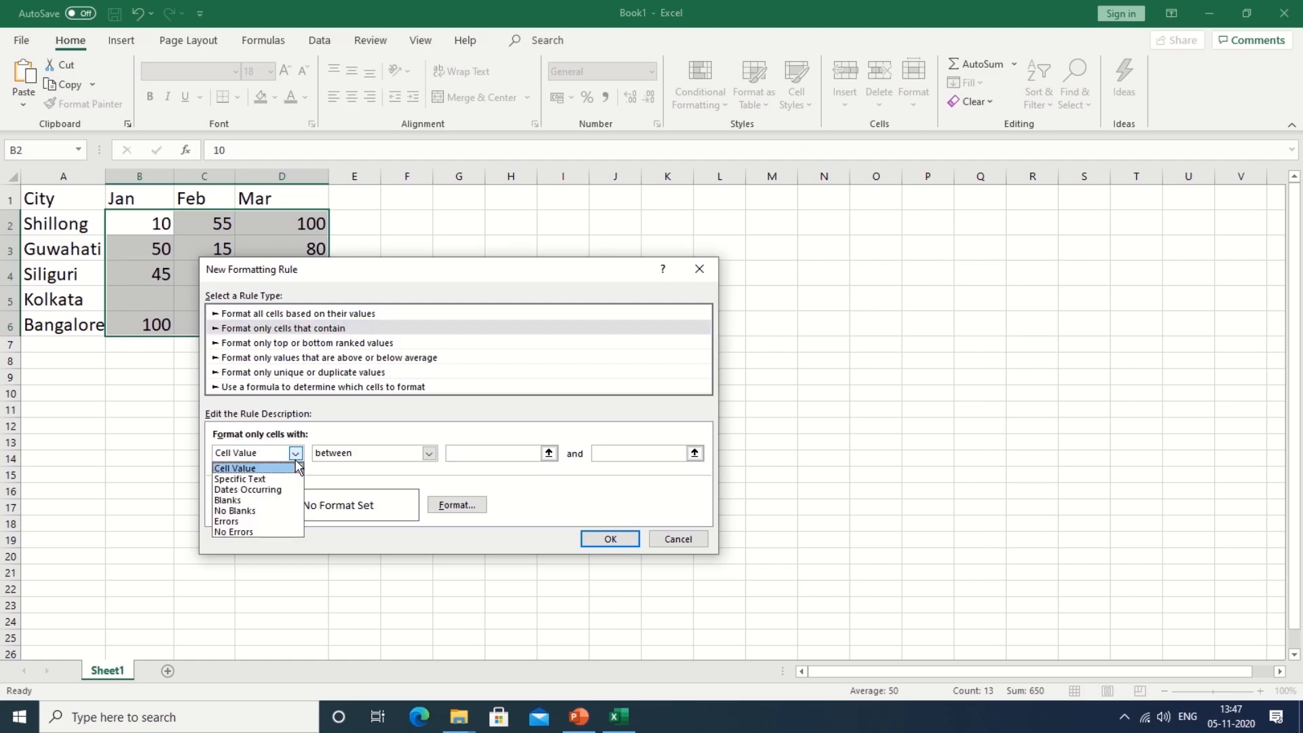
pyautogui.click(235, 501)
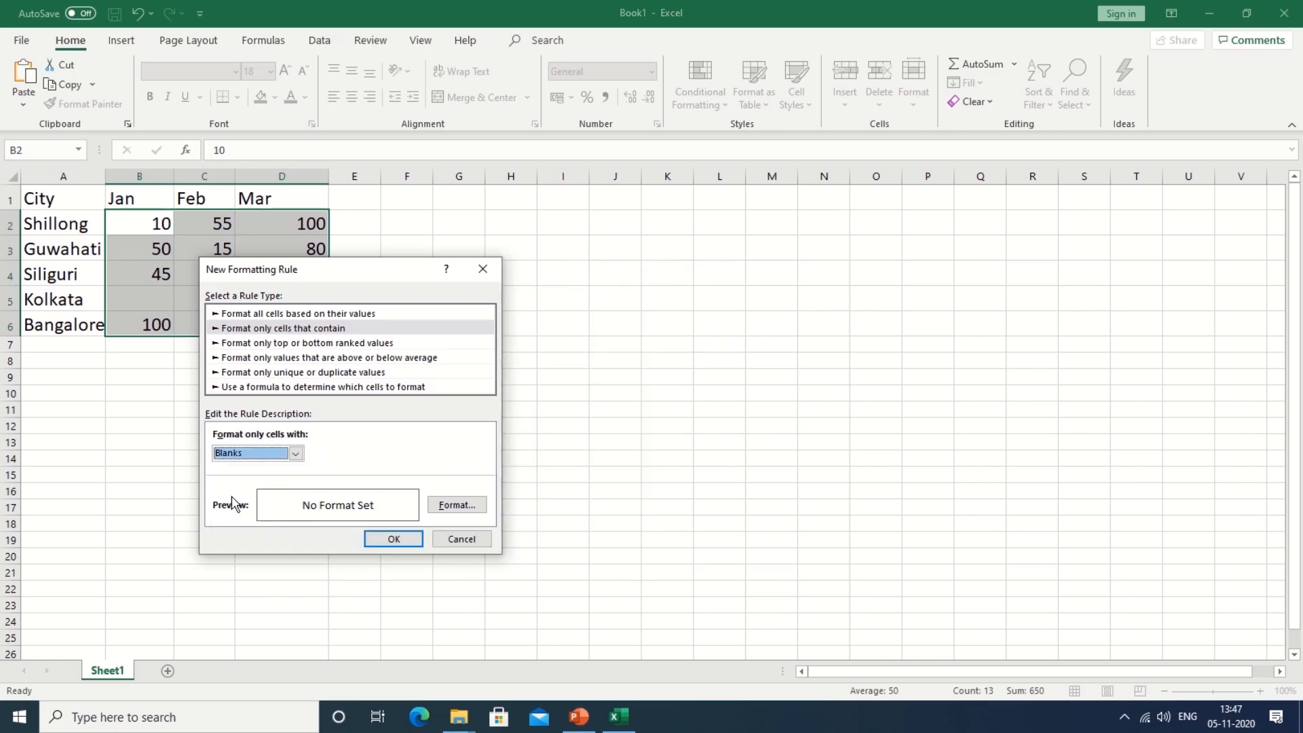
# Step: Give the blank-cells format a light blue solid outline border
pyautogui.click(443, 508)
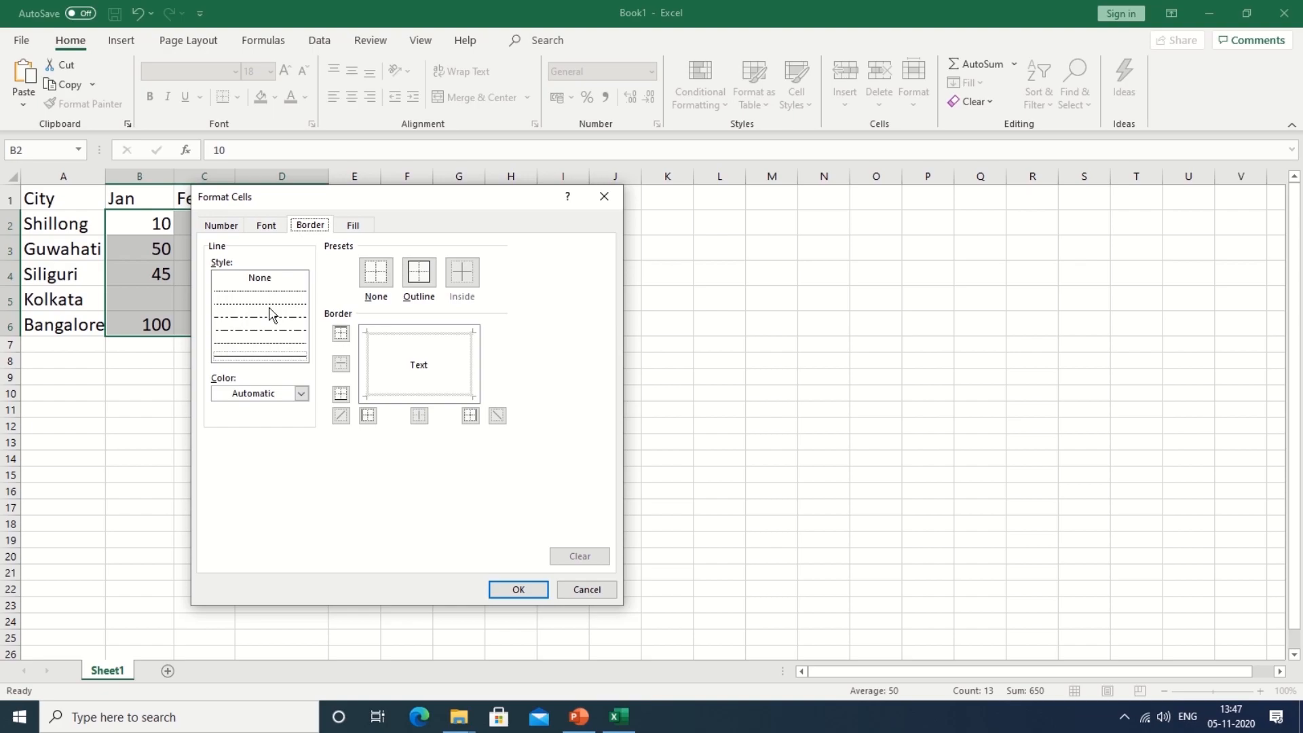
pyautogui.click(263, 360)
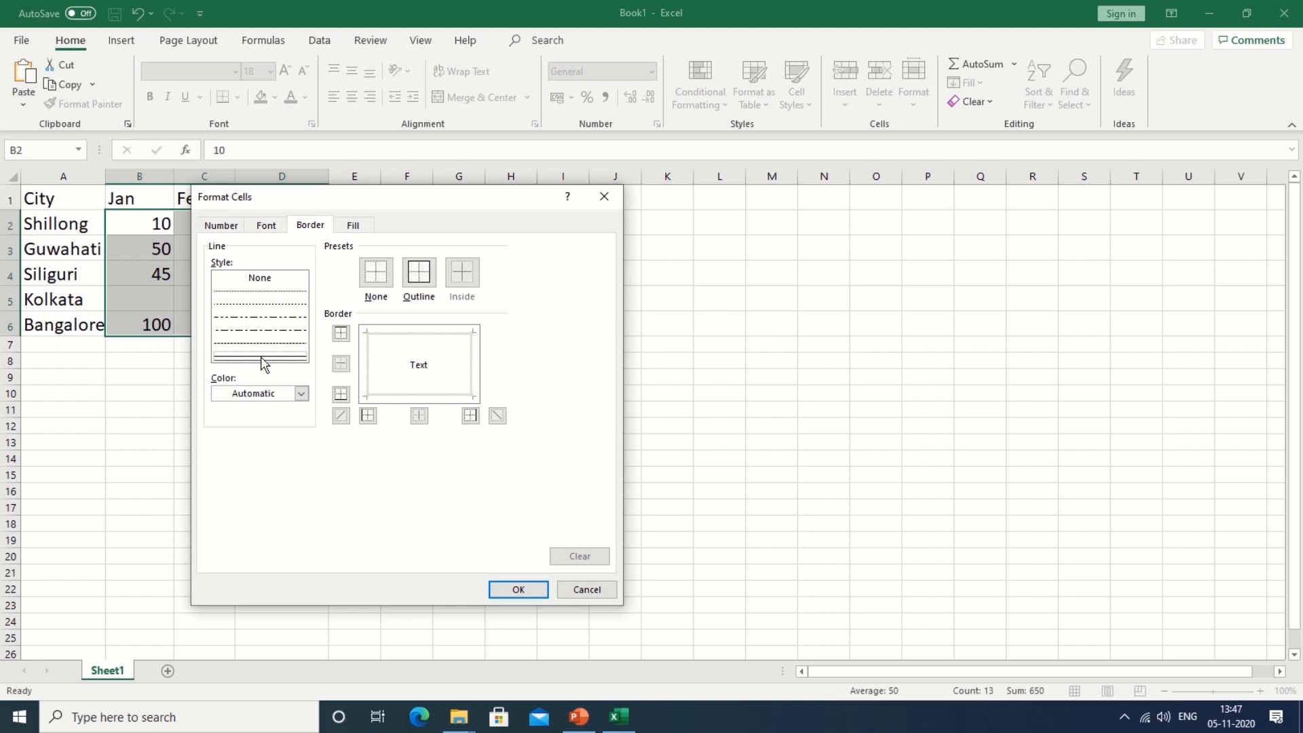
pyautogui.click(264, 395)
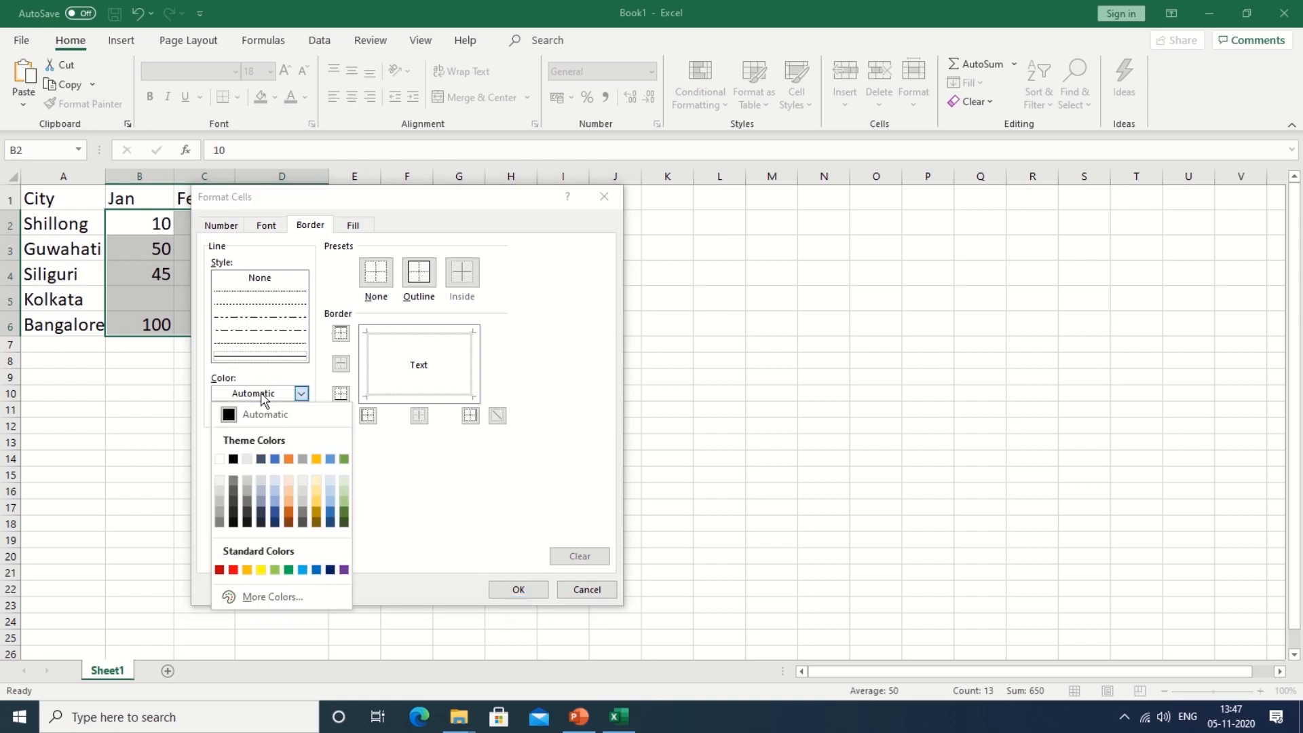
pyautogui.click(303, 570)
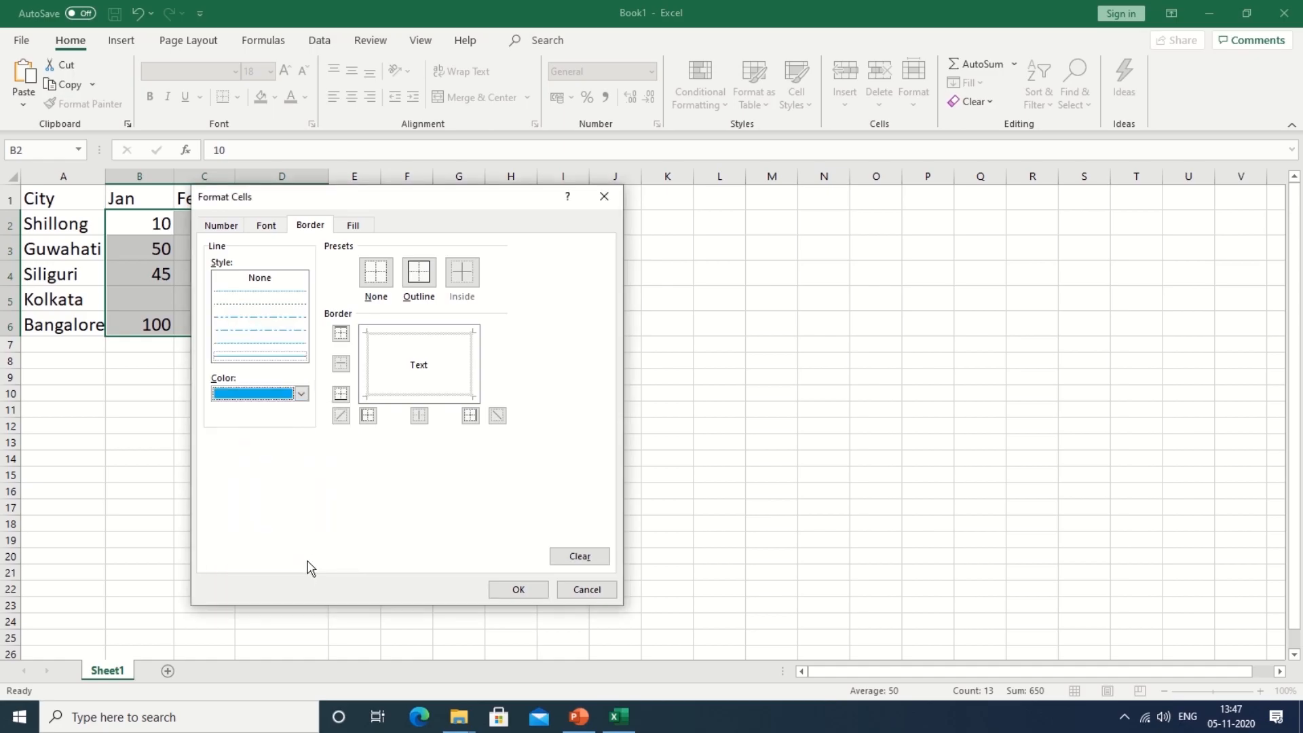
pyautogui.click(418, 278)
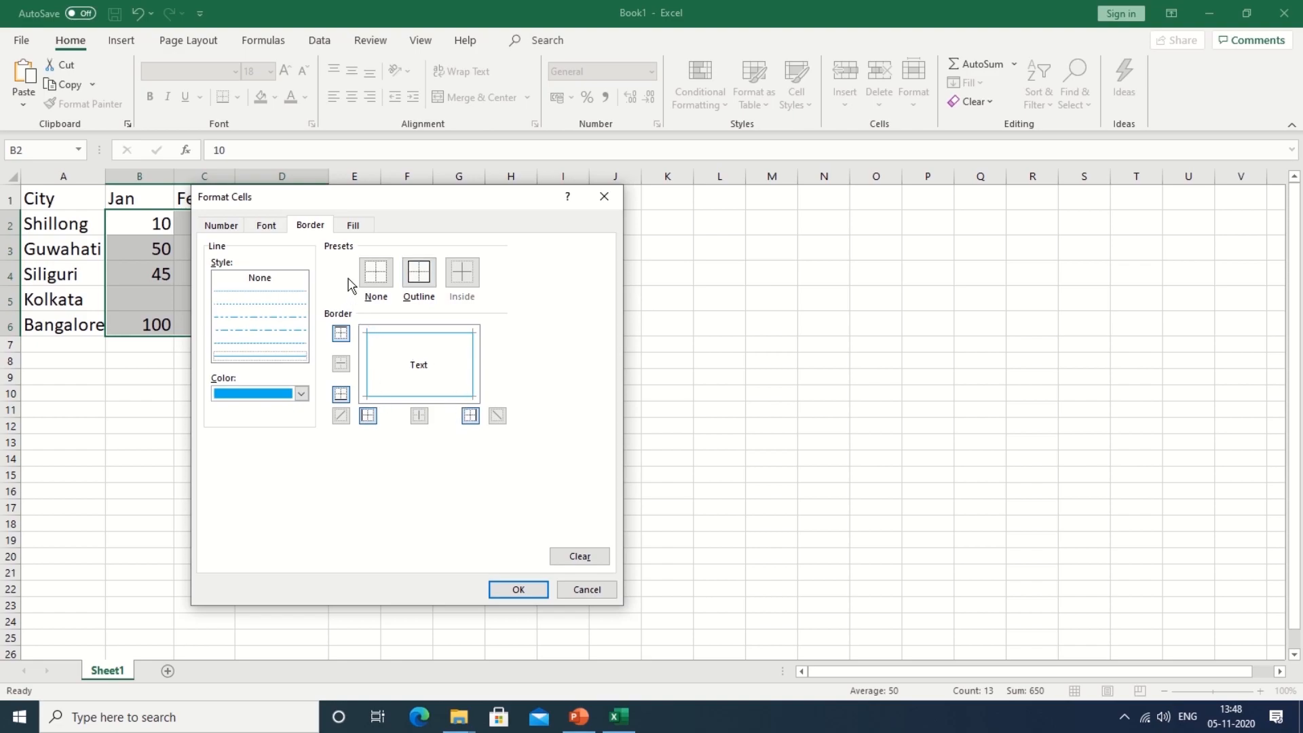
# Step: Set a light gold background fill in the blank-cells format
pyautogui.click(351, 227)
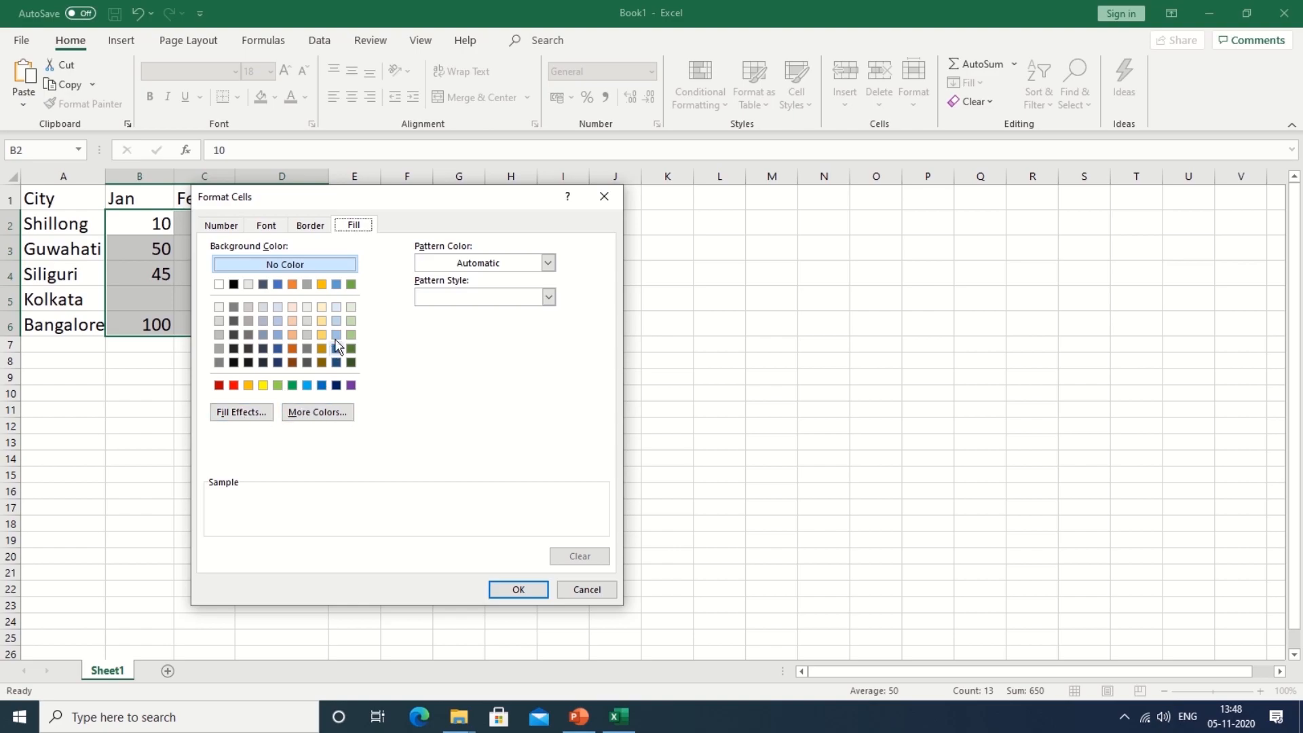
pyautogui.click(464, 304)
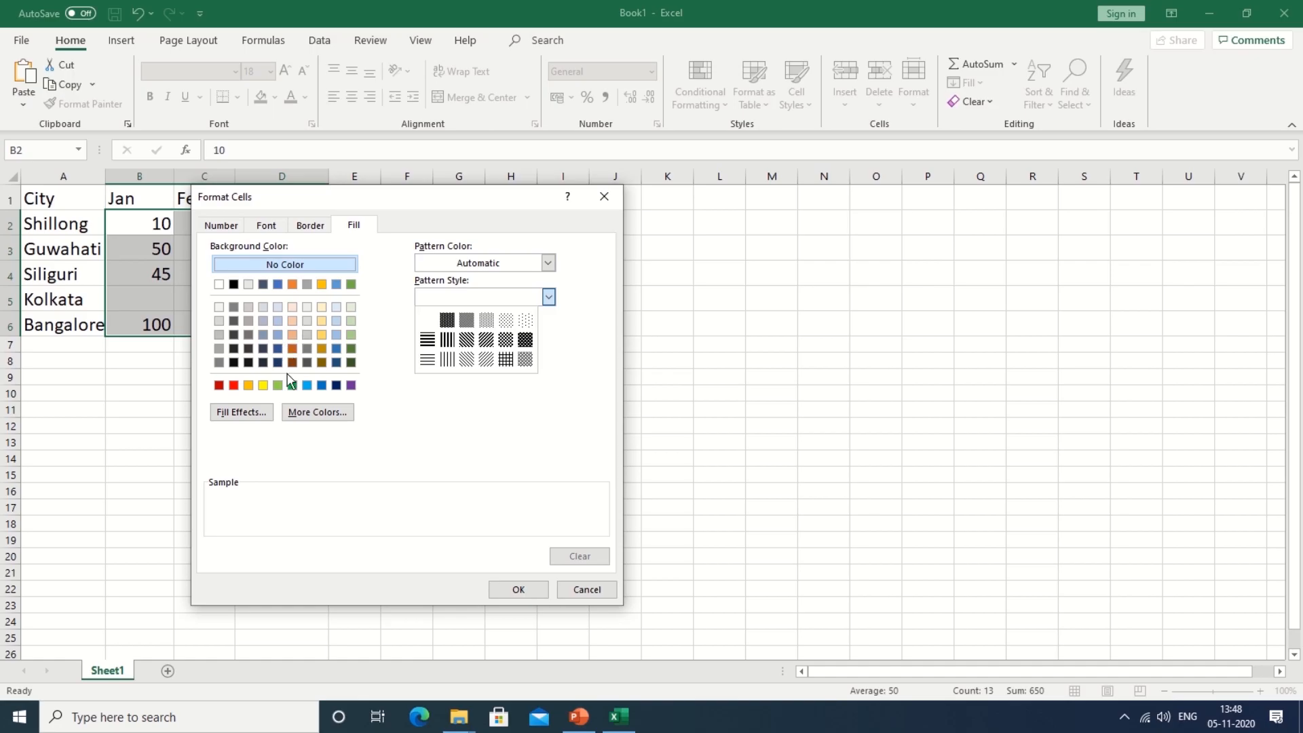
pyautogui.click(326, 331)
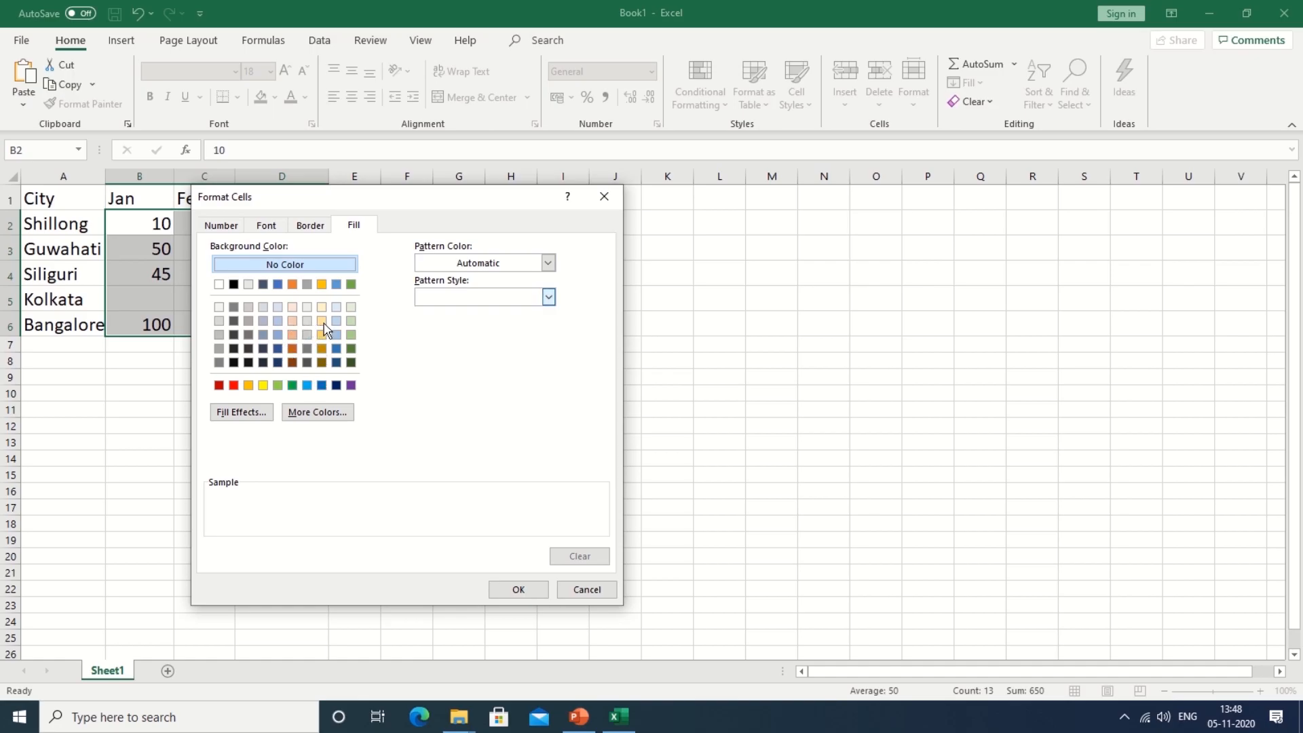
pyautogui.click(322, 322)
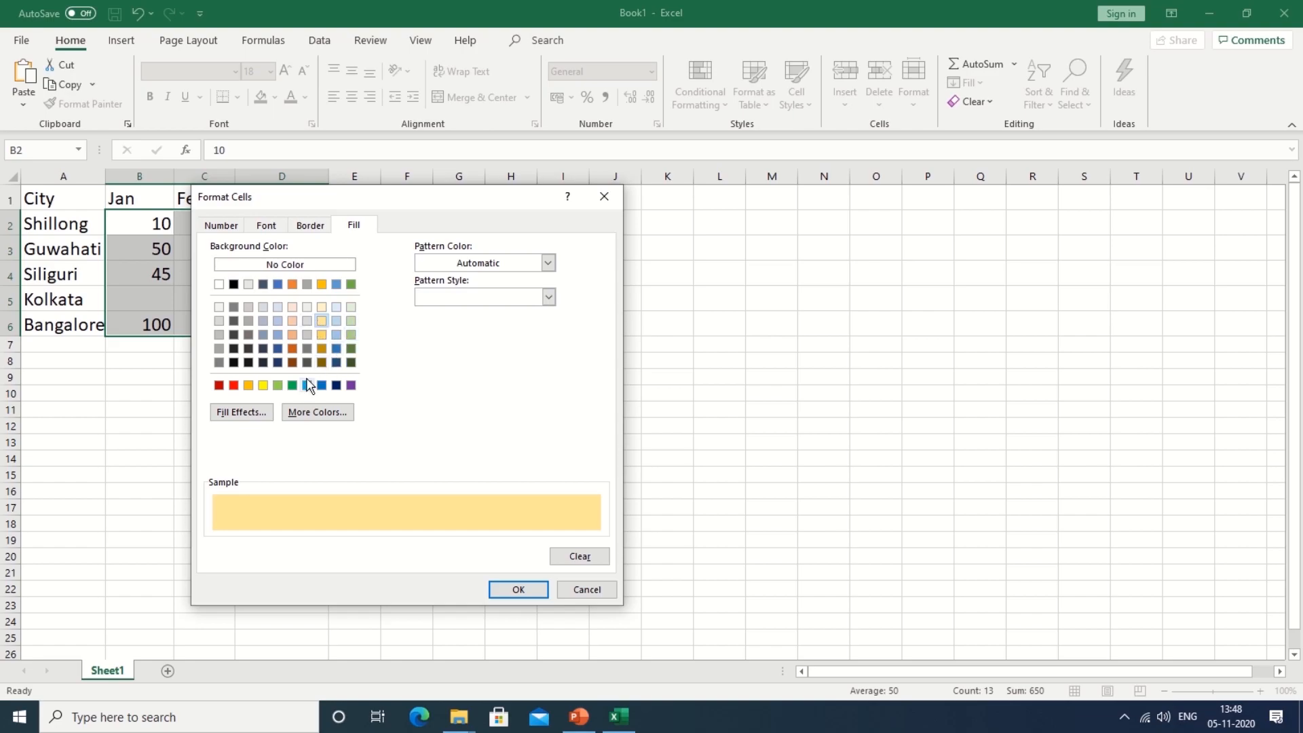
# Step: Add a dark green reverse diagonal stripe pattern to the blank-cells fill and save the rule
pyautogui.click(459, 269)
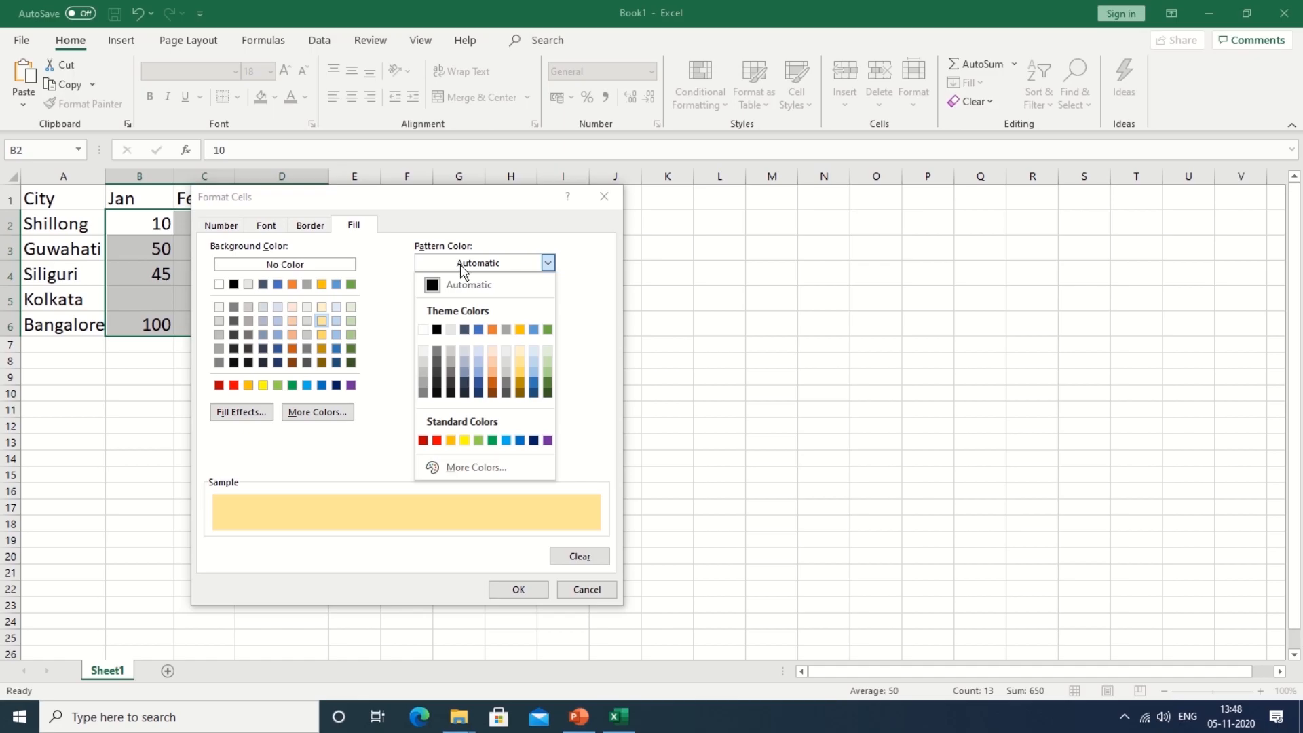
pyautogui.click(547, 385)
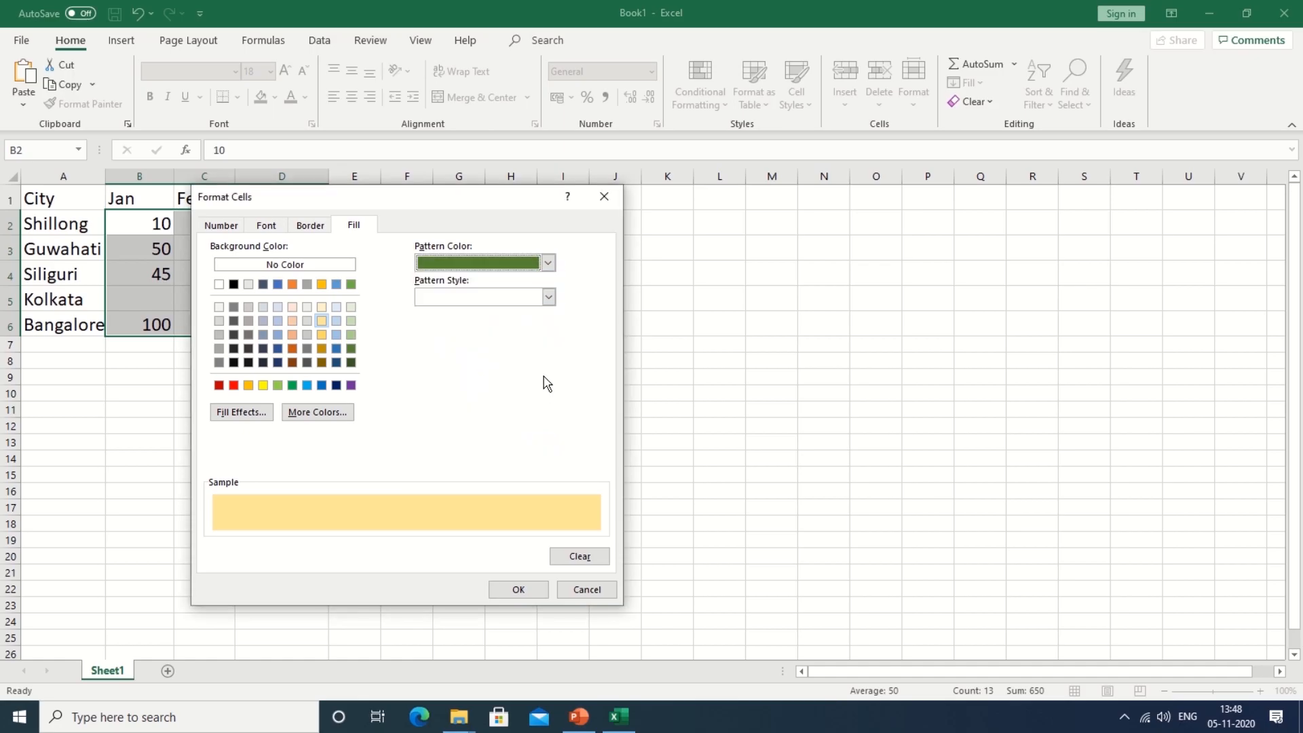
pyautogui.click(521, 303)
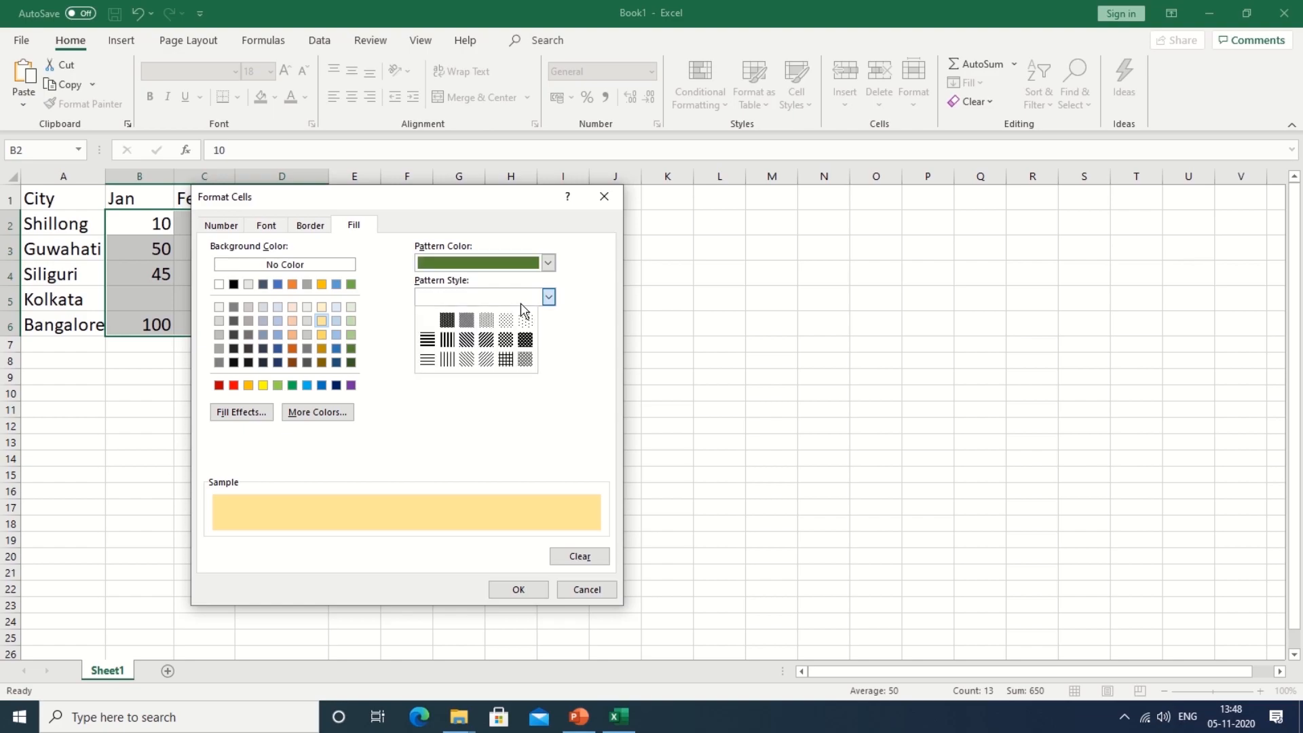
pyautogui.click(466, 341)
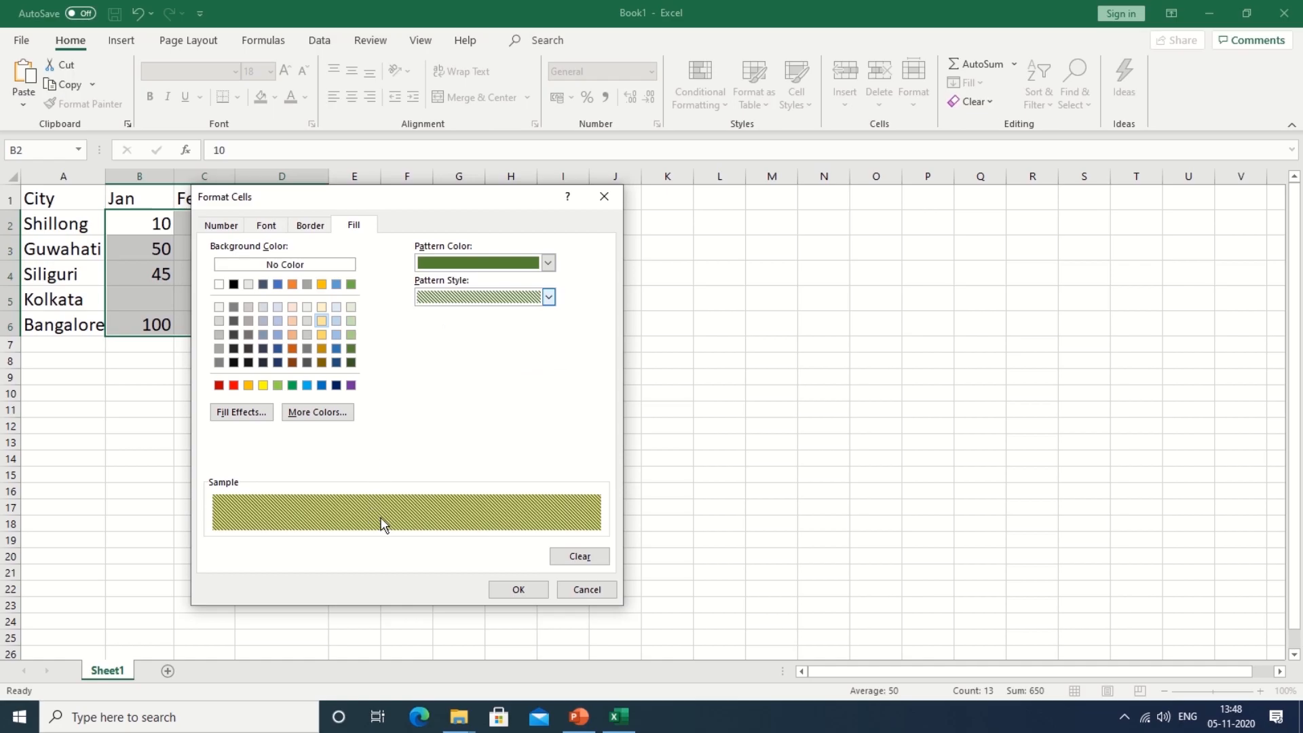
pyautogui.click(518, 590)
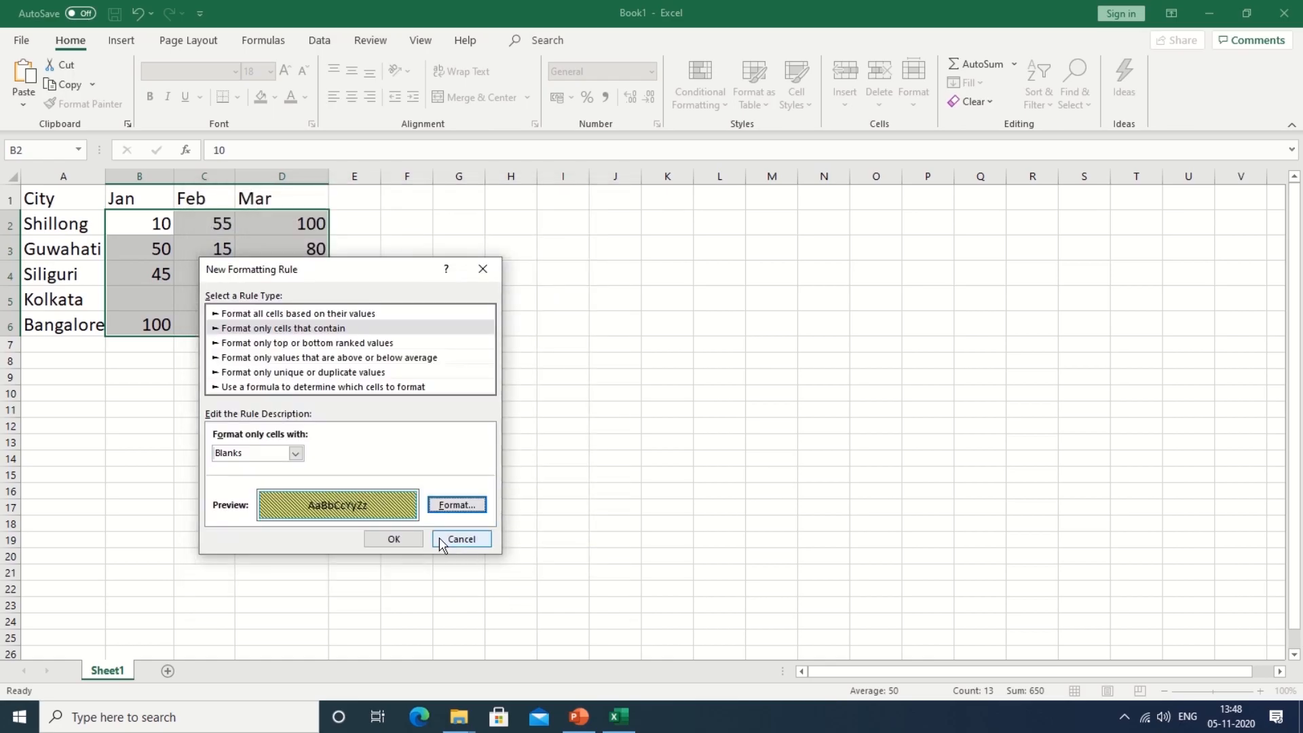
pyautogui.click(407, 536)
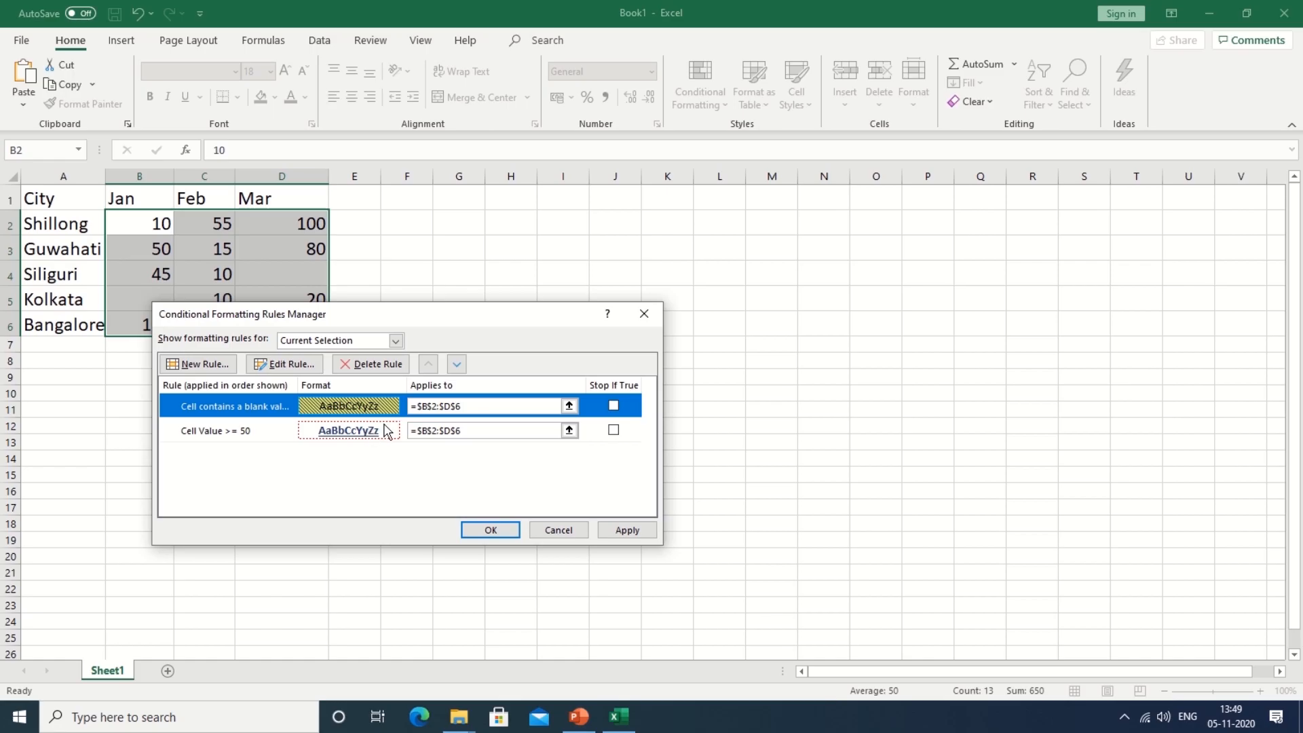
# Step: Create a third "Format only cells that contain" rule for cell values less than or equal to 15
pyautogui.click(202, 366)
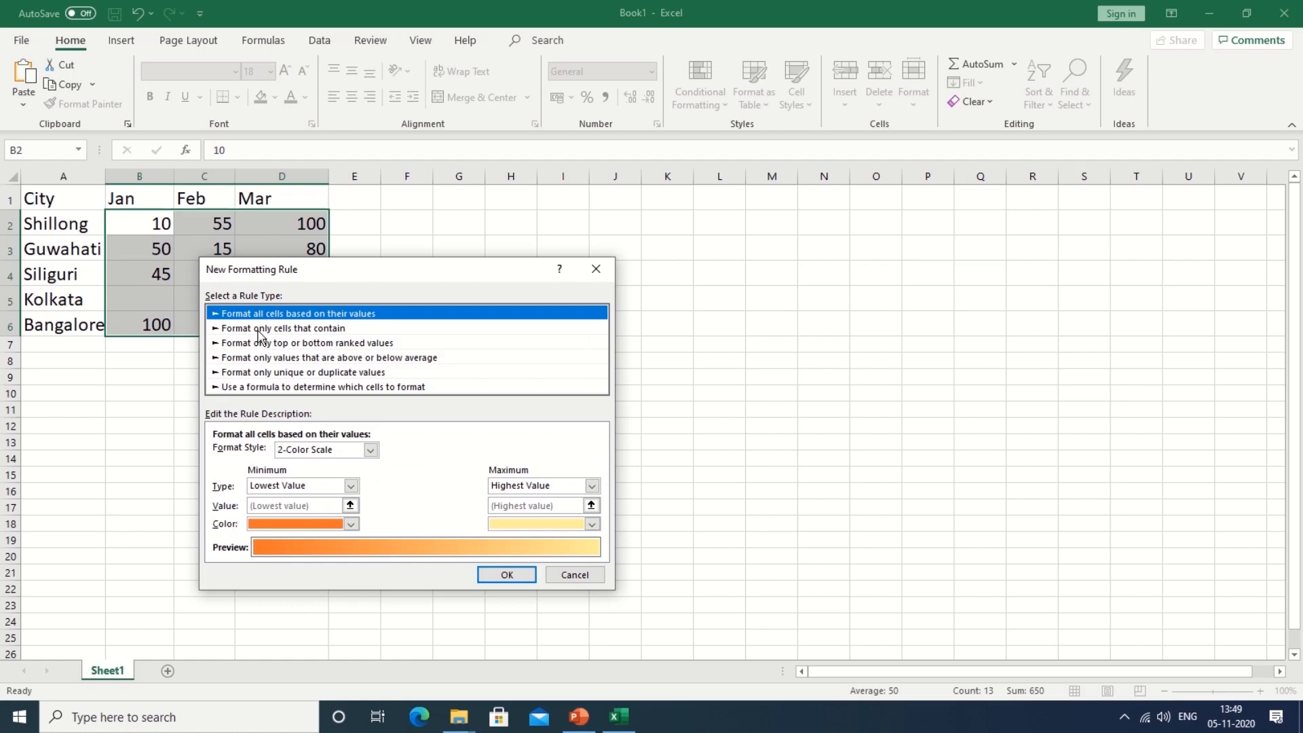
pyautogui.click(259, 330)
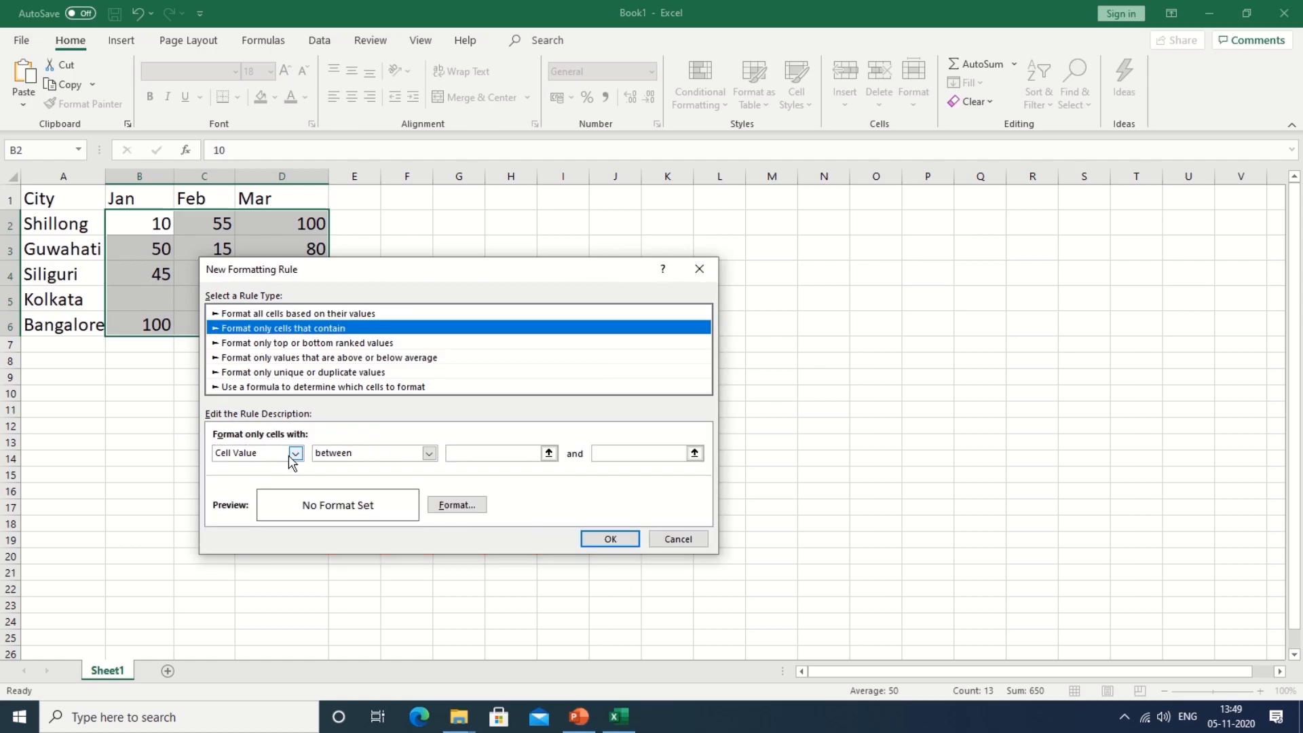
pyautogui.click(429, 454)
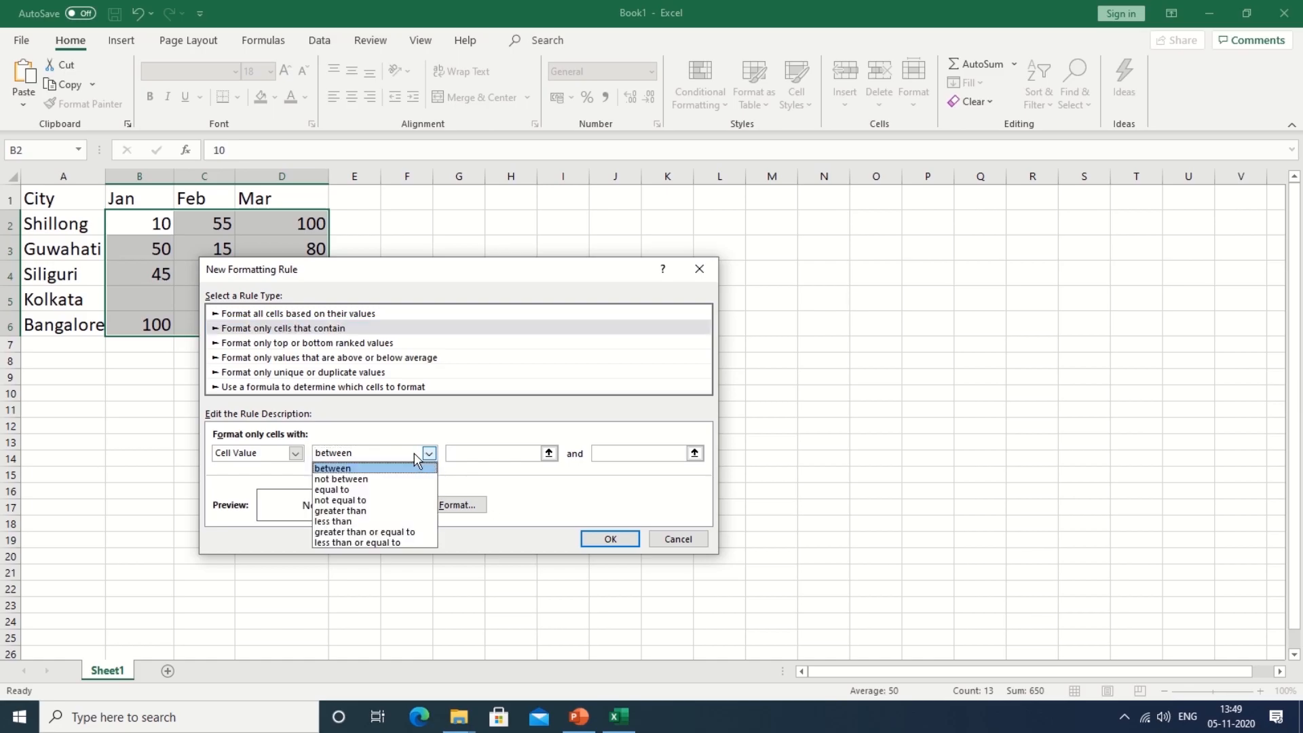
pyautogui.click(348, 543)
pyautogui.click(471, 454)
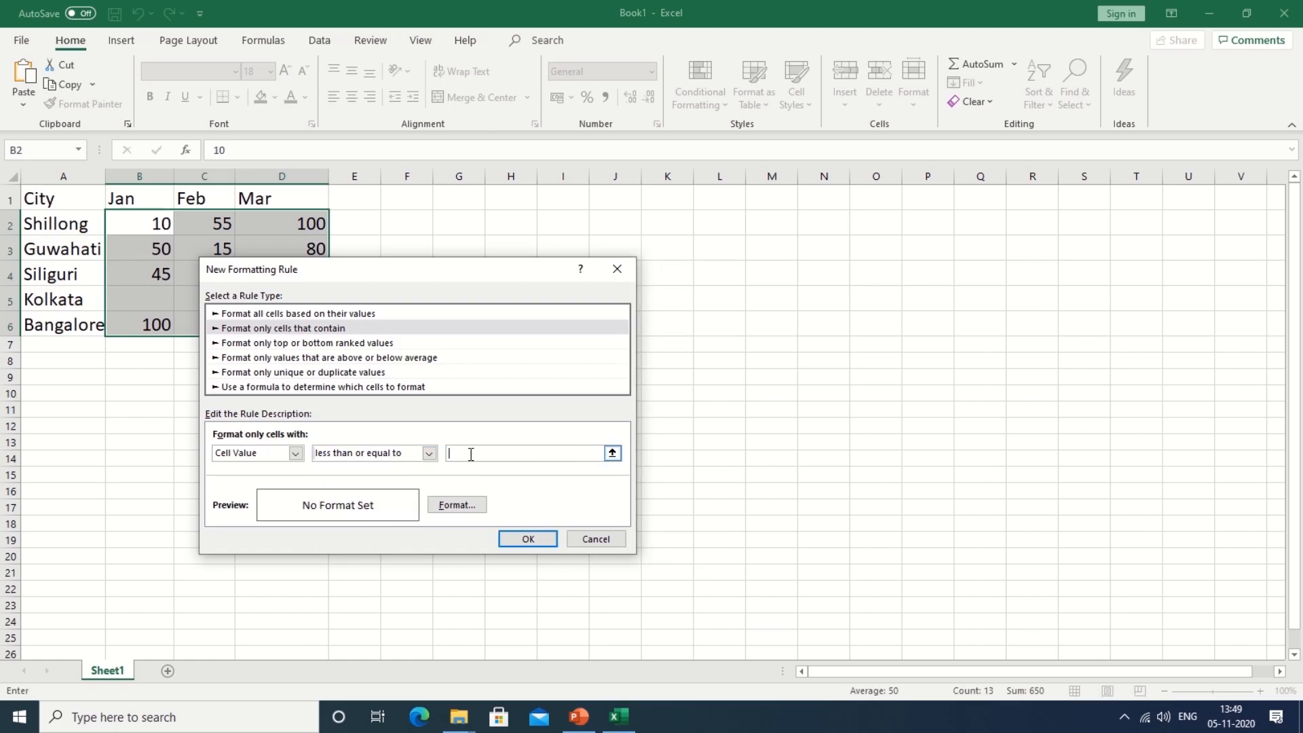
pyautogui.write('15')
# Step: Set the font style of the low-value rule's format to Regular
pyautogui.click(454, 506)
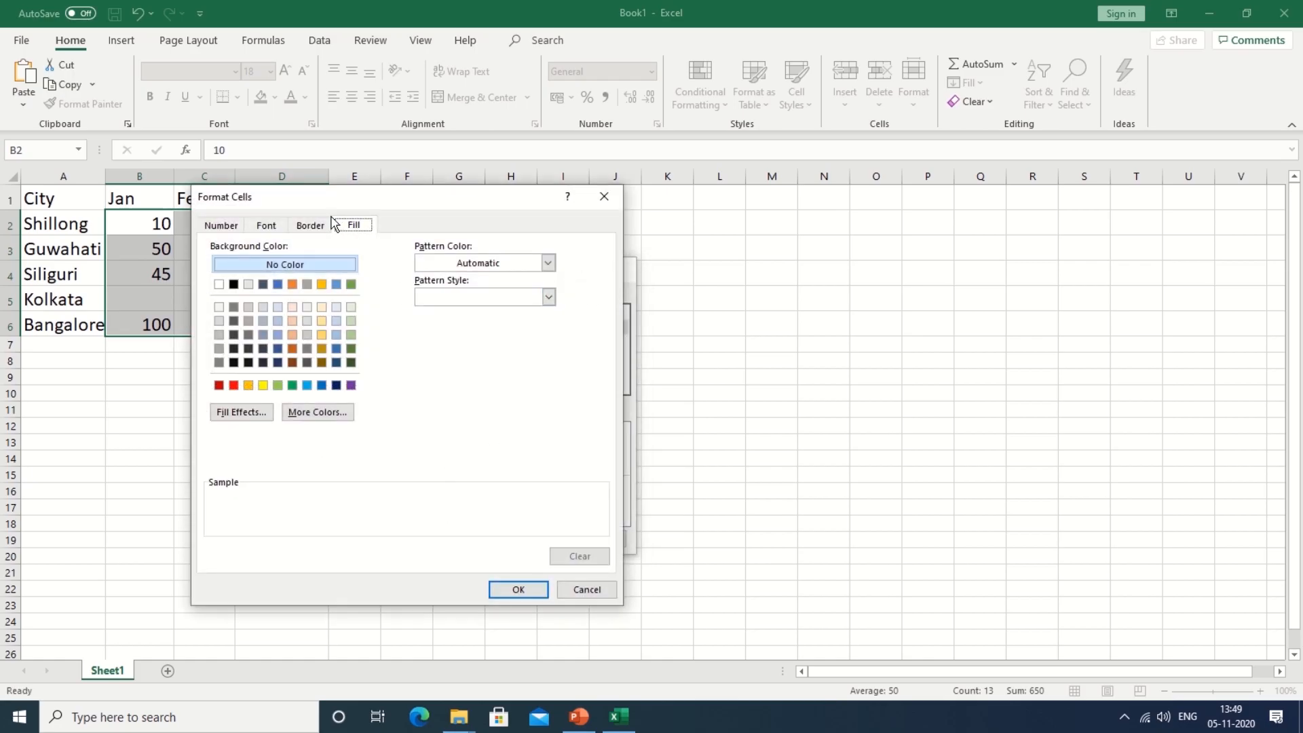
pyautogui.click(267, 228)
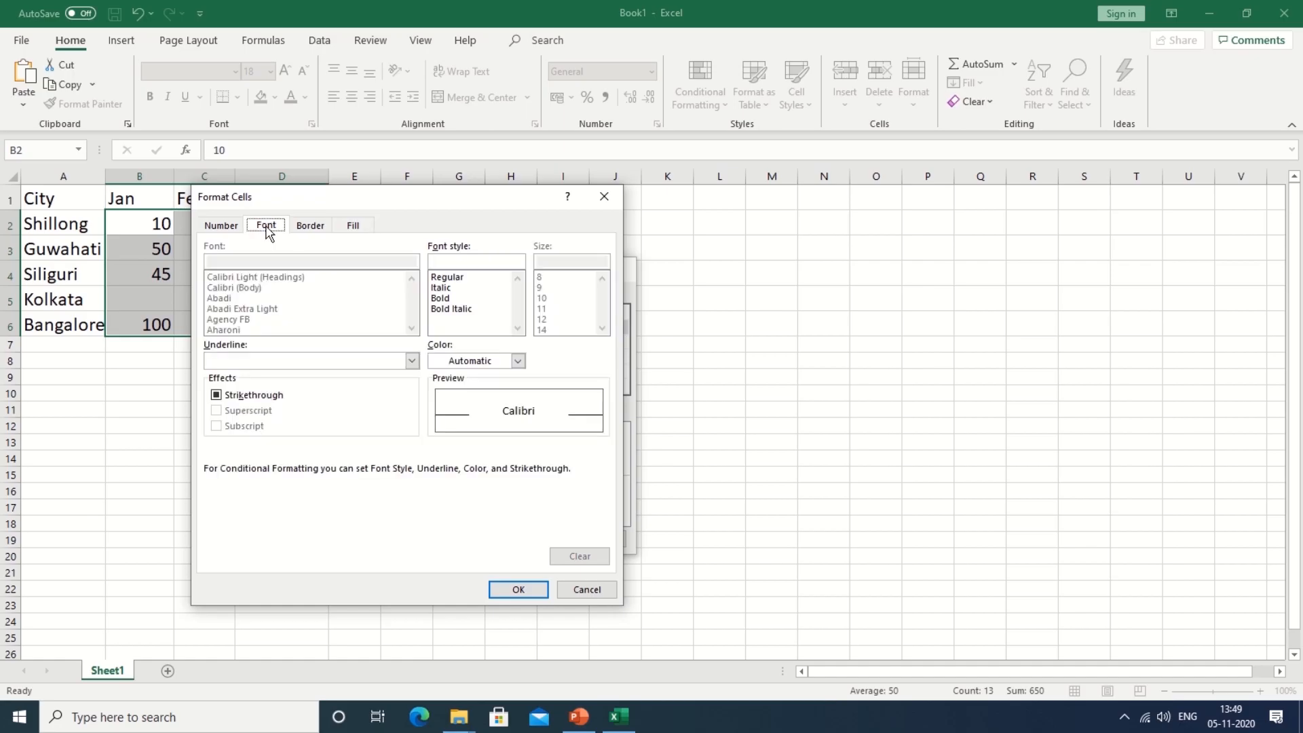
pyautogui.click(450, 278)
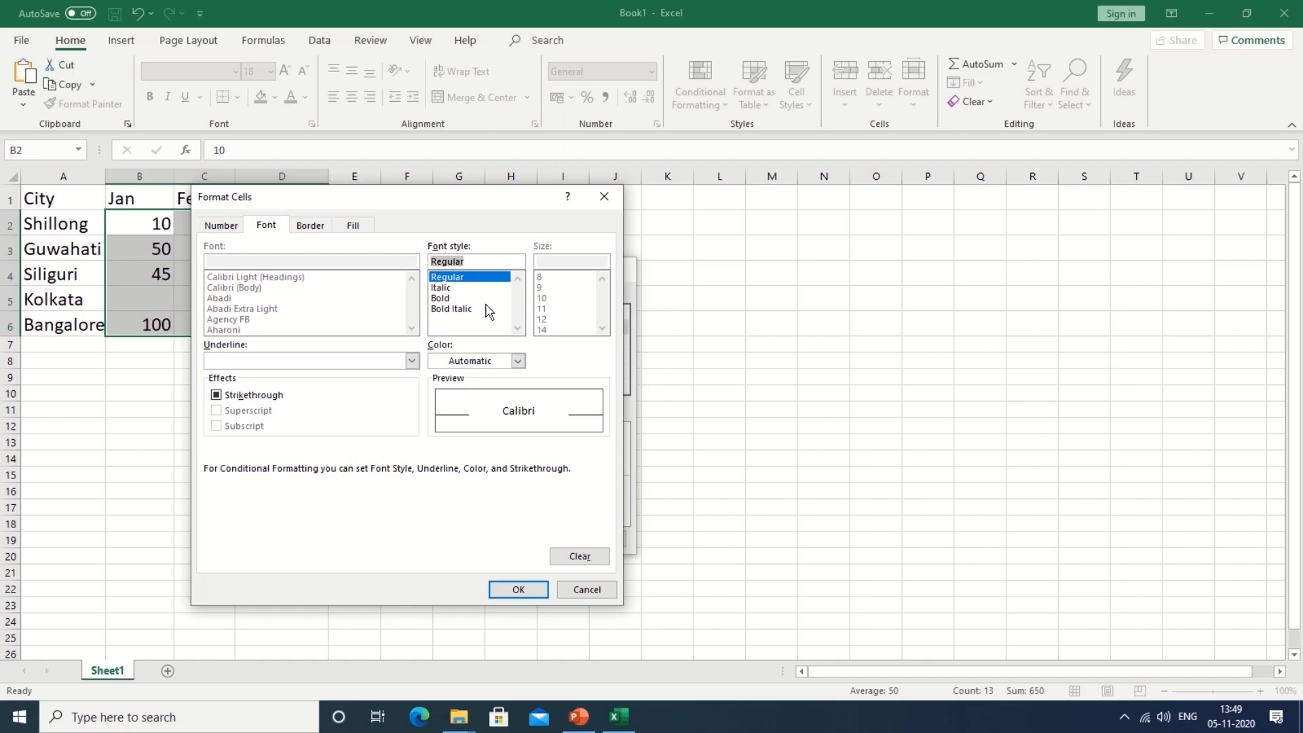
# Step: Give the low-value rule's format a dark blue dash-dot outline border
pyautogui.click(310, 229)
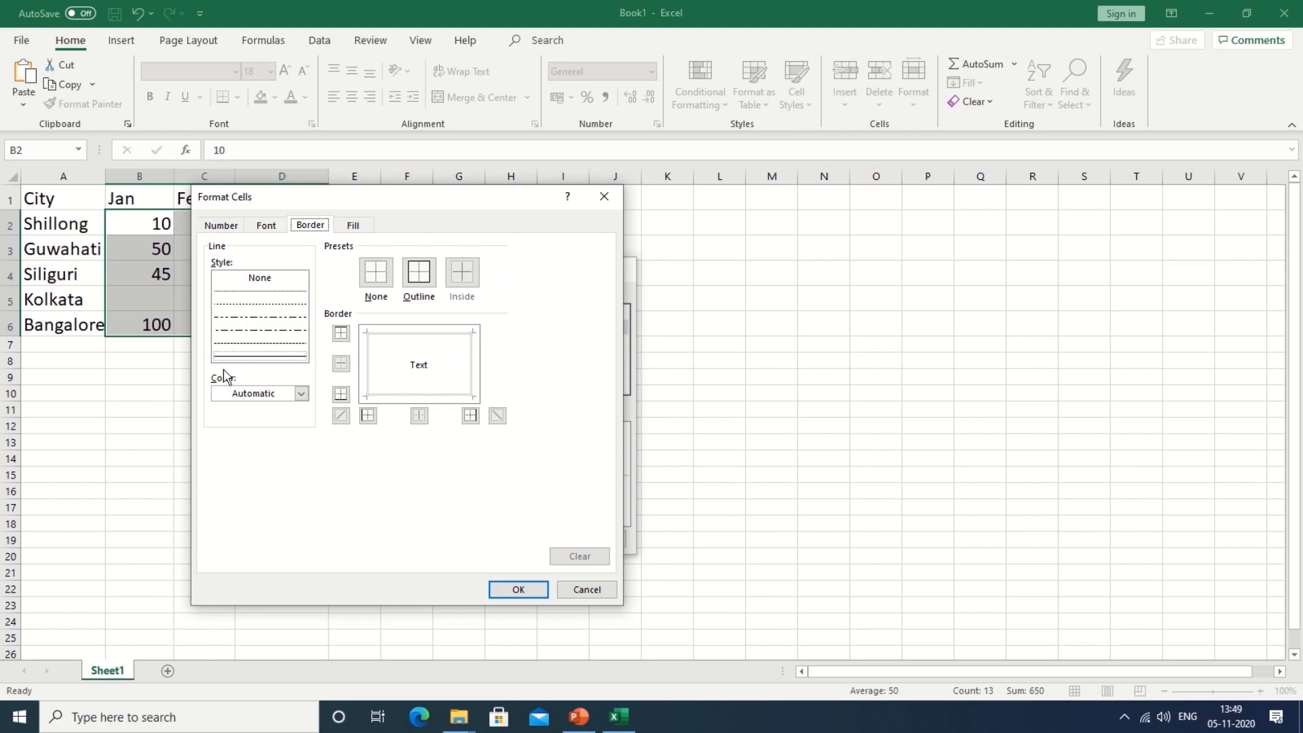
pyautogui.click(284, 332)
pyautogui.click(274, 395)
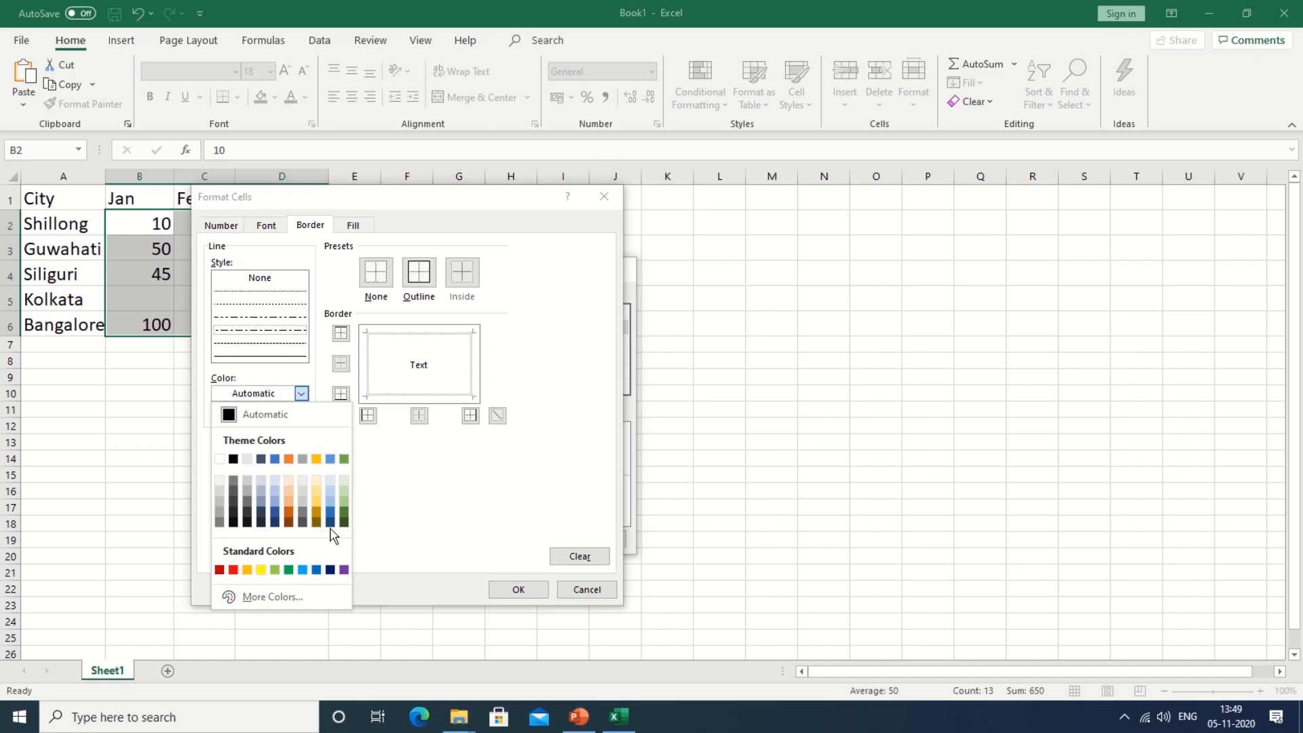
pyautogui.click(331, 522)
pyautogui.click(420, 274)
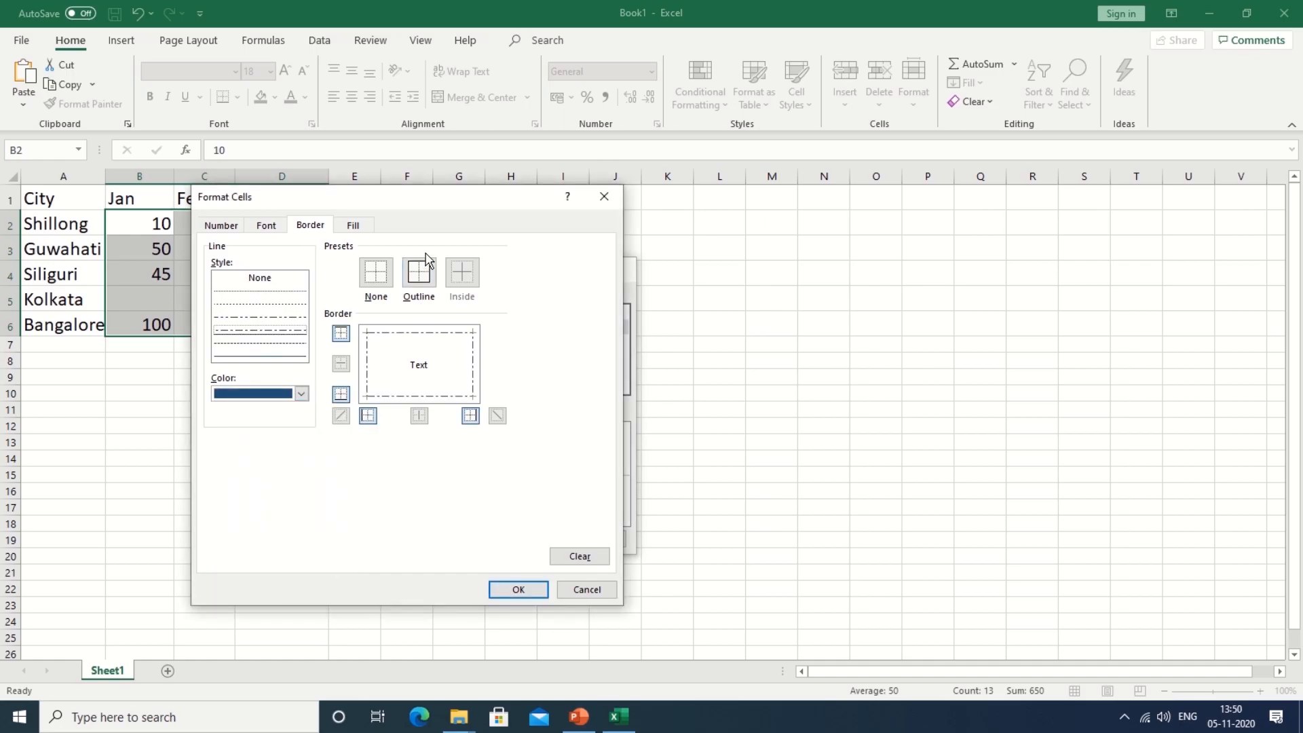
# Step: Set a light gray background fill for the low-value rule and save the rule
pyautogui.click(352, 234)
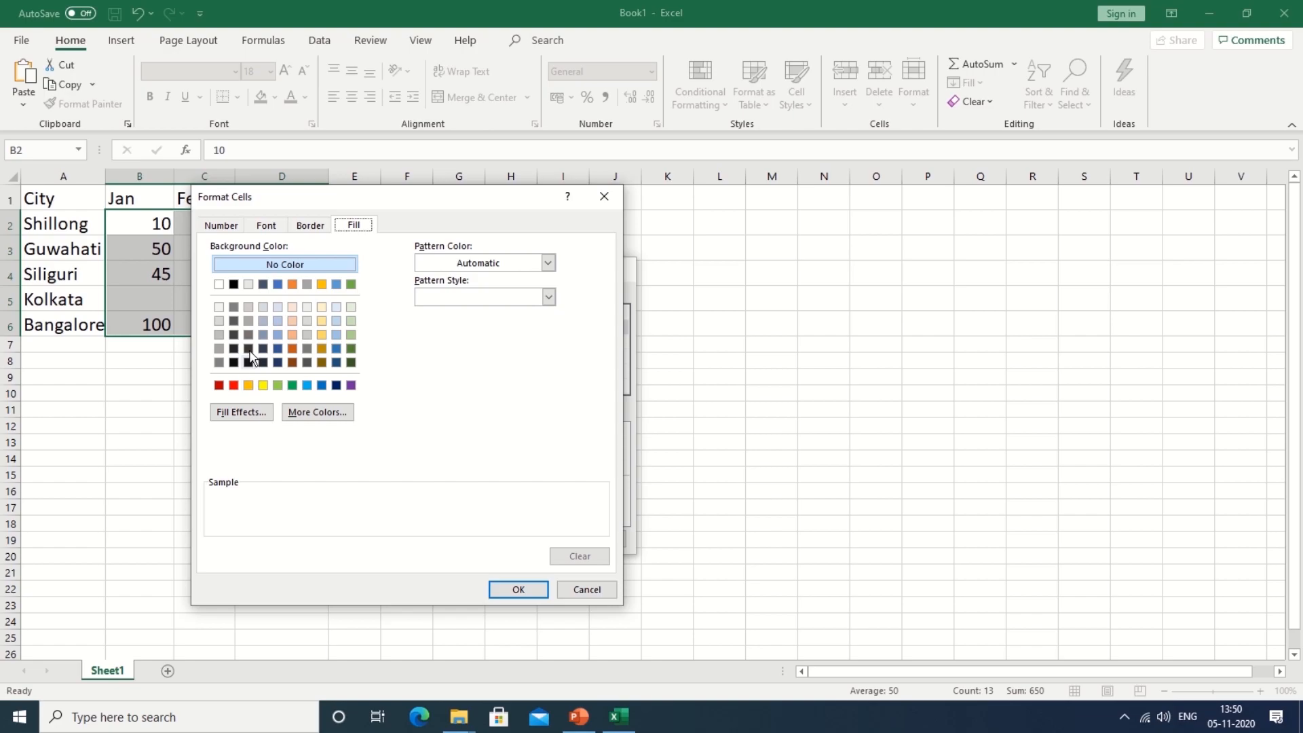
pyautogui.click(308, 308)
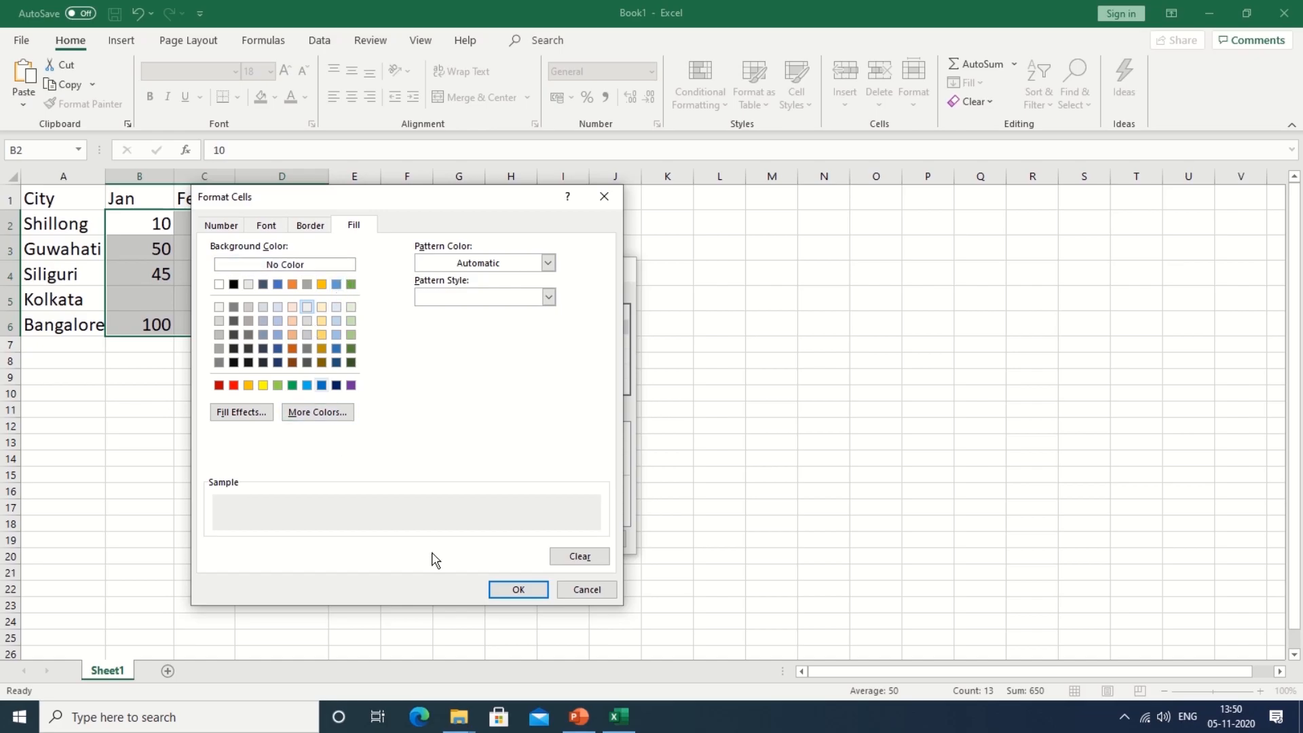
pyautogui.click(518, 590)
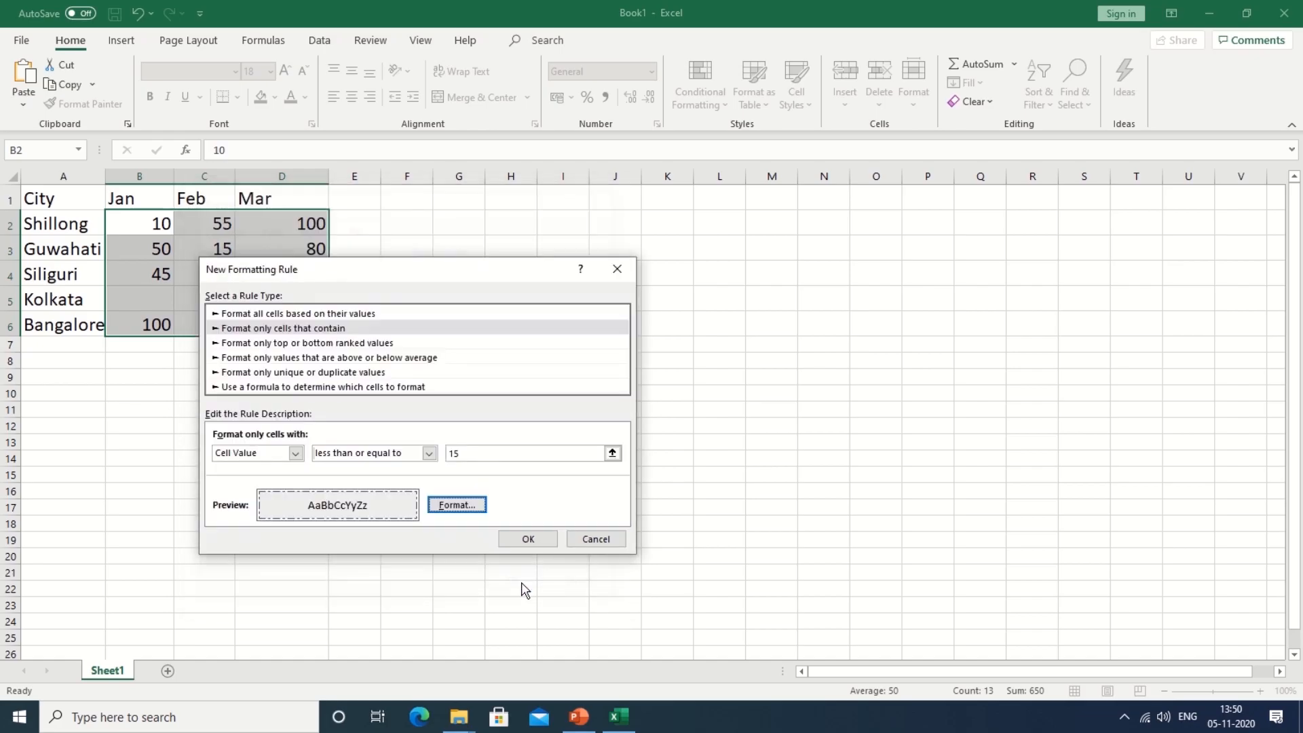
pyautogui.click(529, 539)
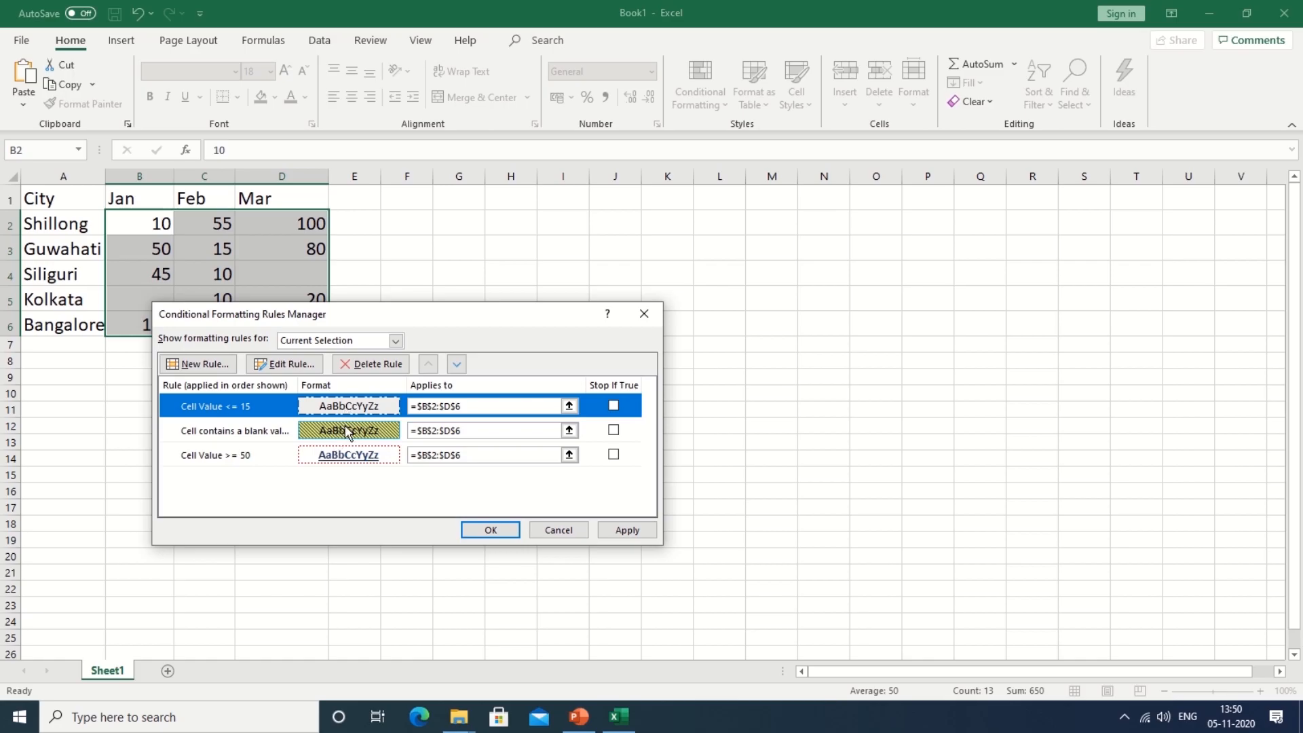
# Step: Apply all three conditional formatting rules to the table, close the rules manager and deselect the range
pyautogui.click(619, 532)
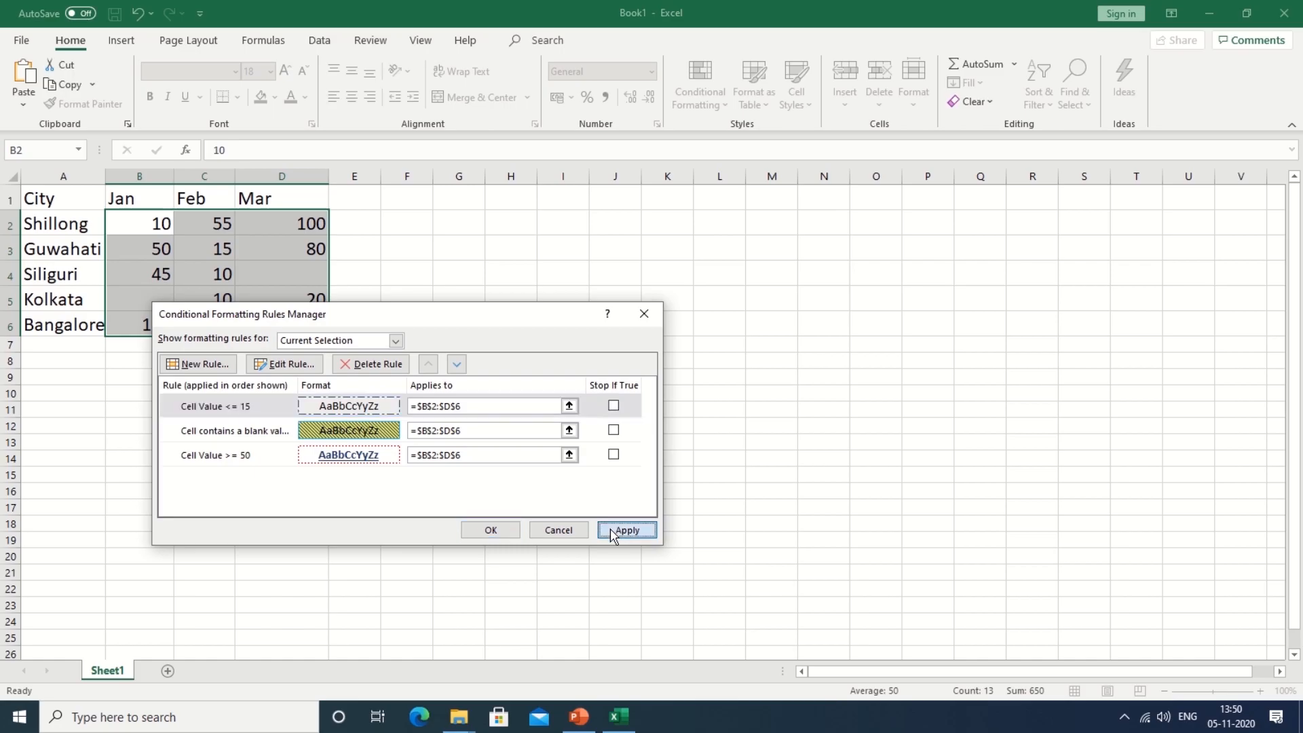
pyautogui.click(492, 531)
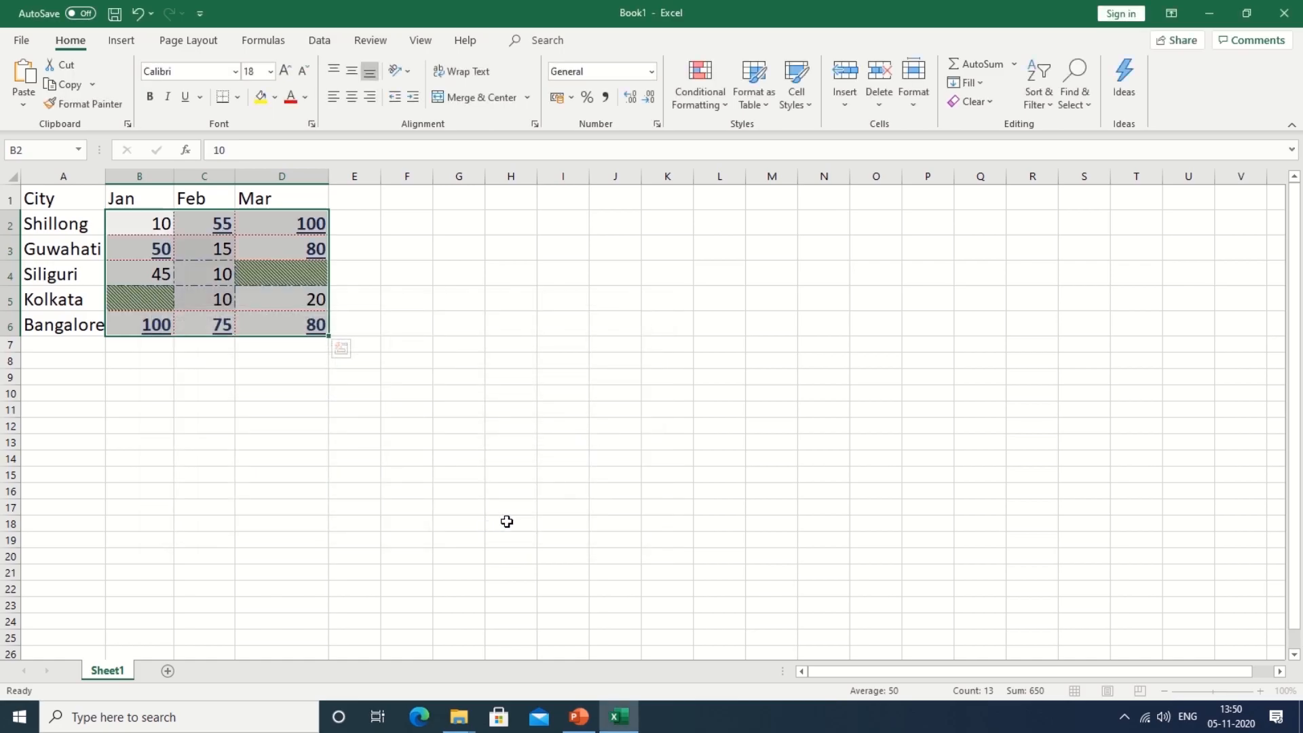
pyautogui.click(457, 306)
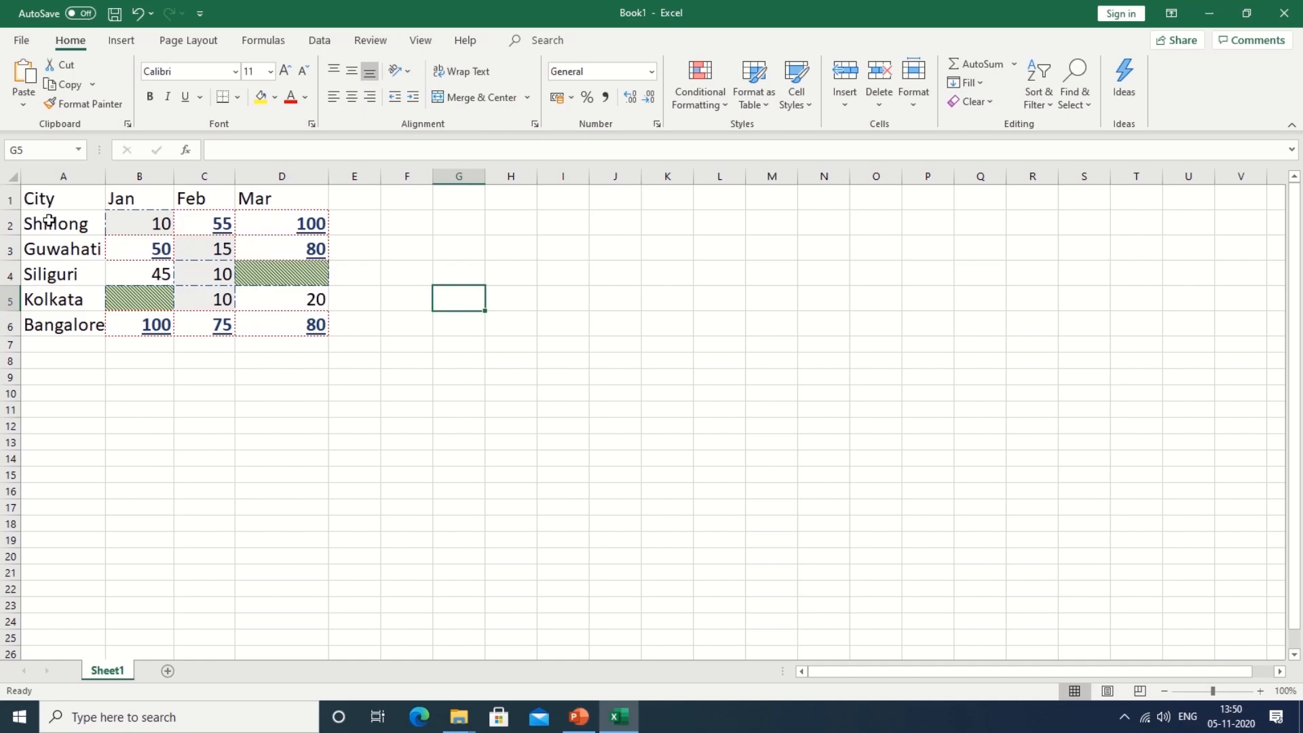
# Step: Start a new conditional formatting rule for city names A2:A6 that formats only cells with specific text containing "kolkata"
pyautogui.moveTo(49, 221); pyautogui.dragTo(46, 321)
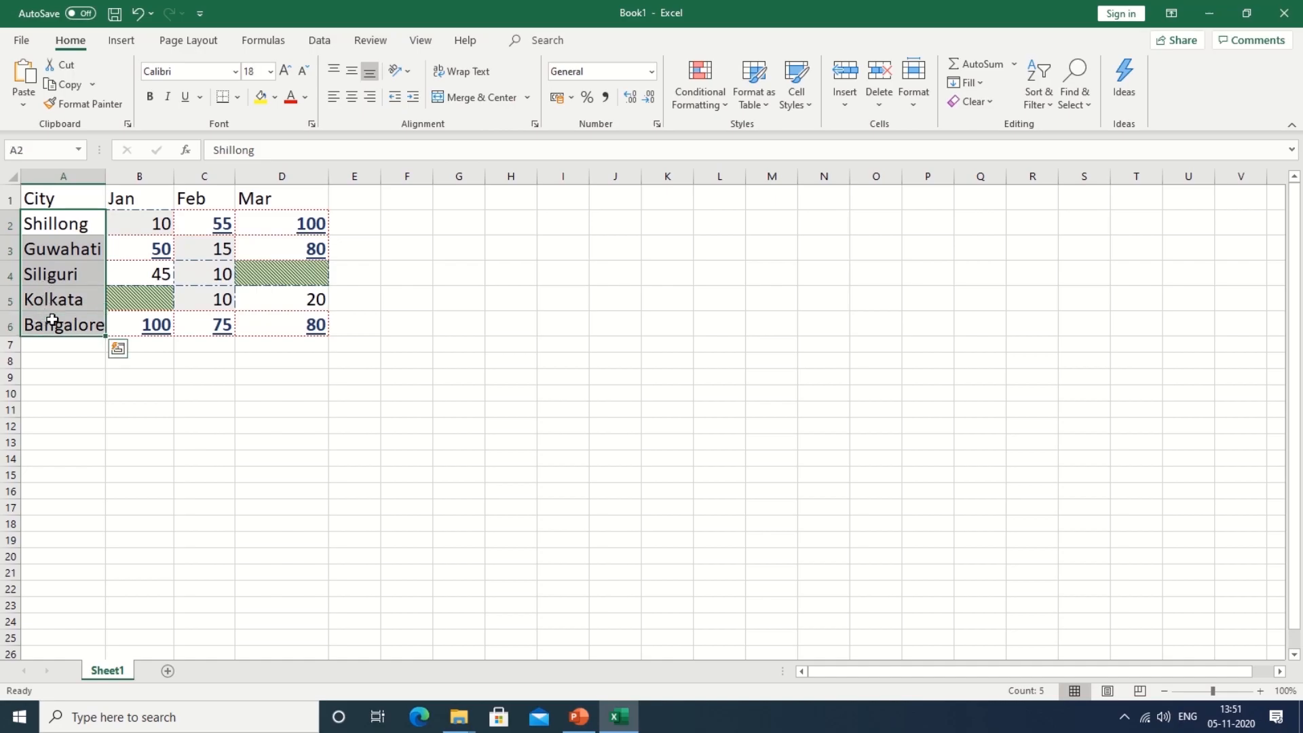
pyautogui.click(694, 102)
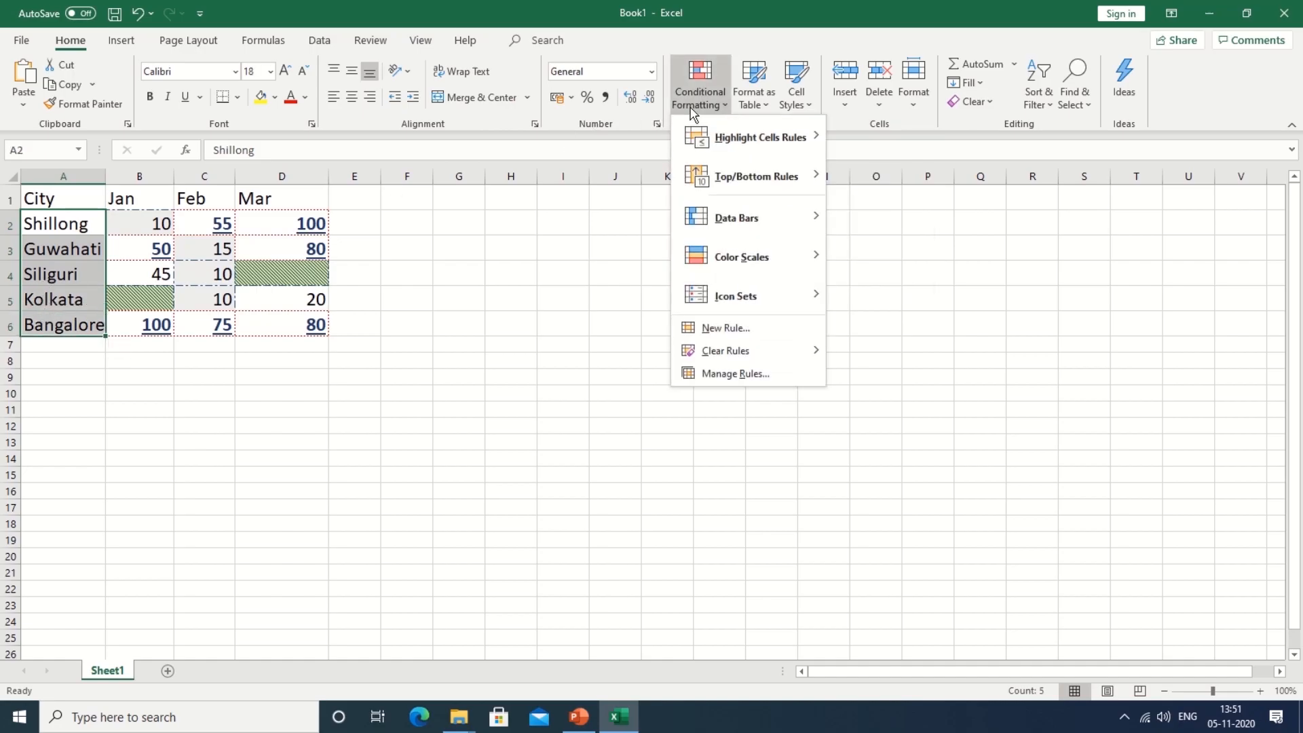
pyautogui.click(690, 370)
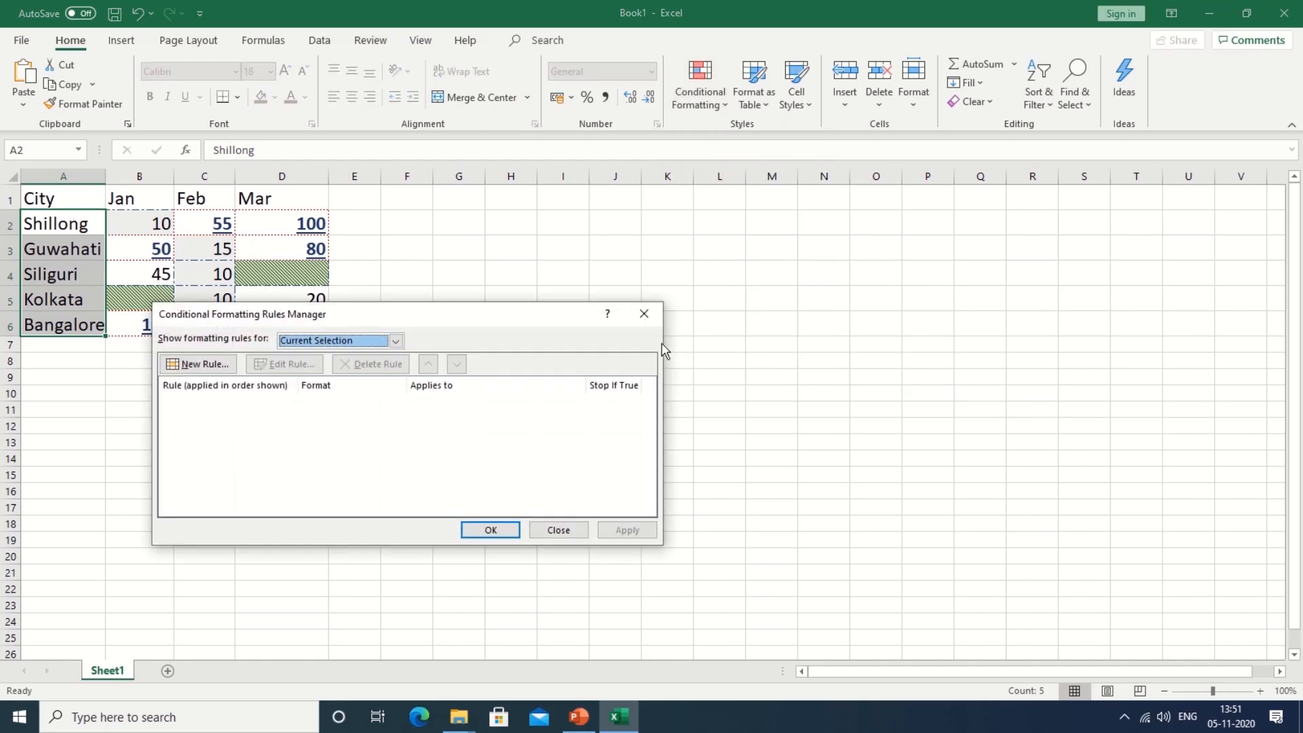
pyautogui.click(194, 364)
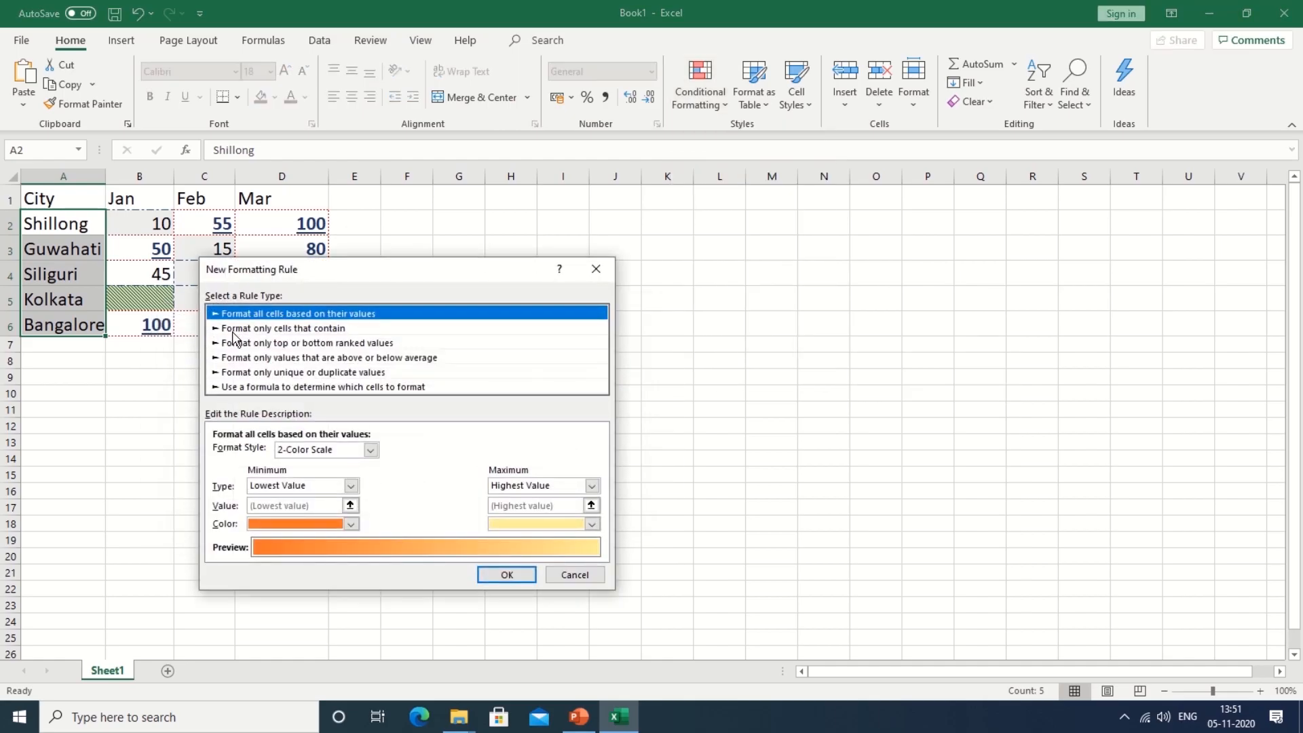
pyautogui.click(265, 328)
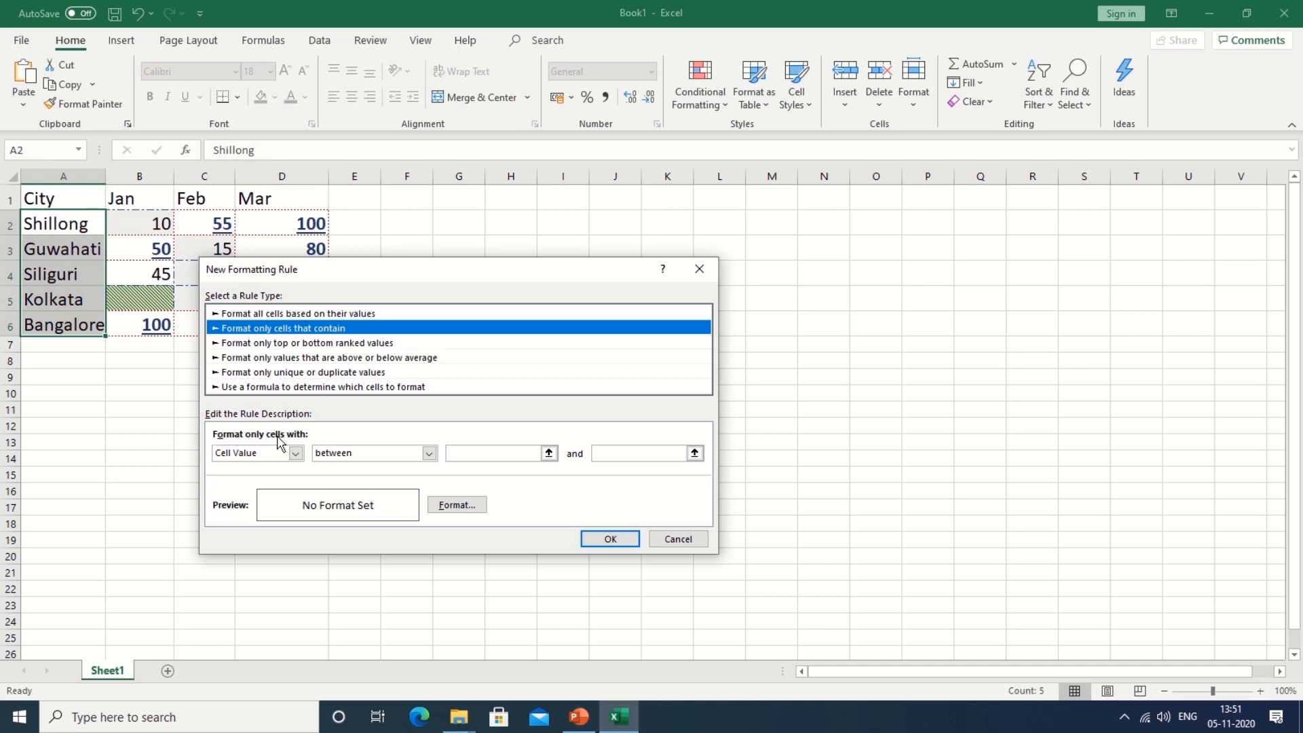
pyautogui.click(294, 454)
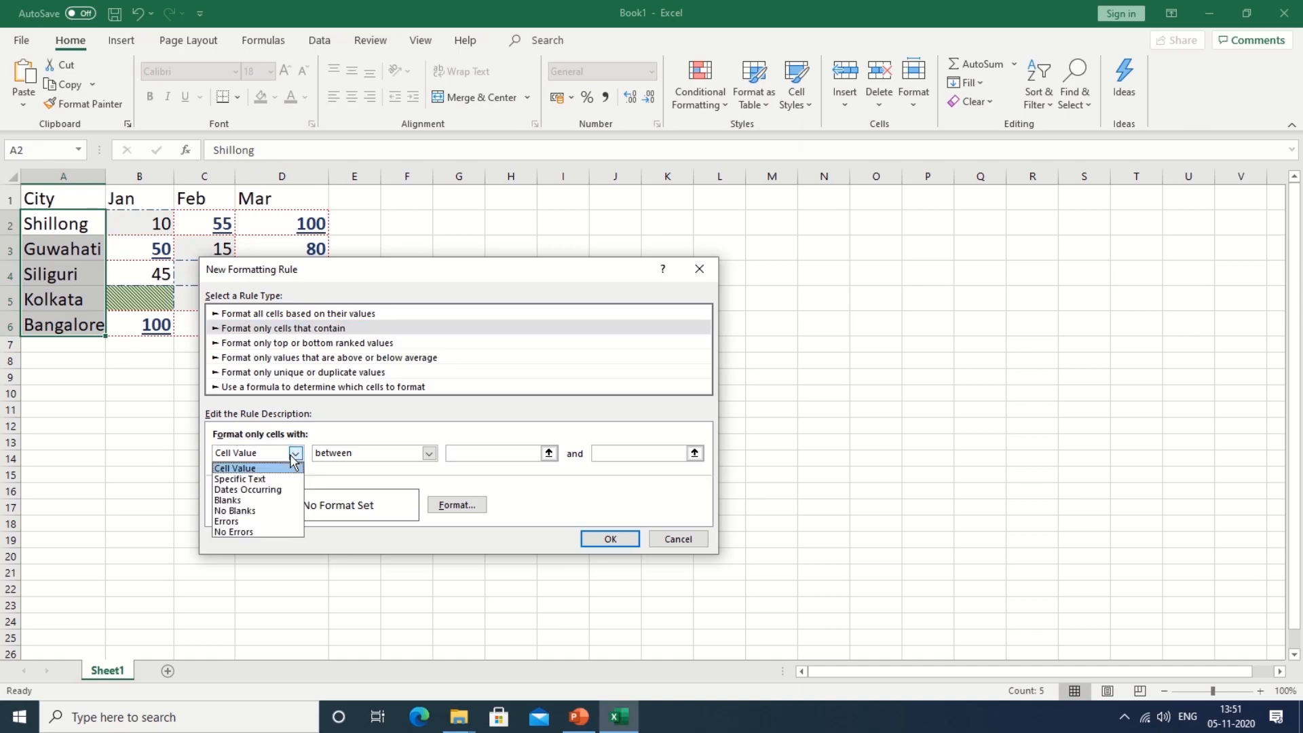
pyautogui.click(245, 479)
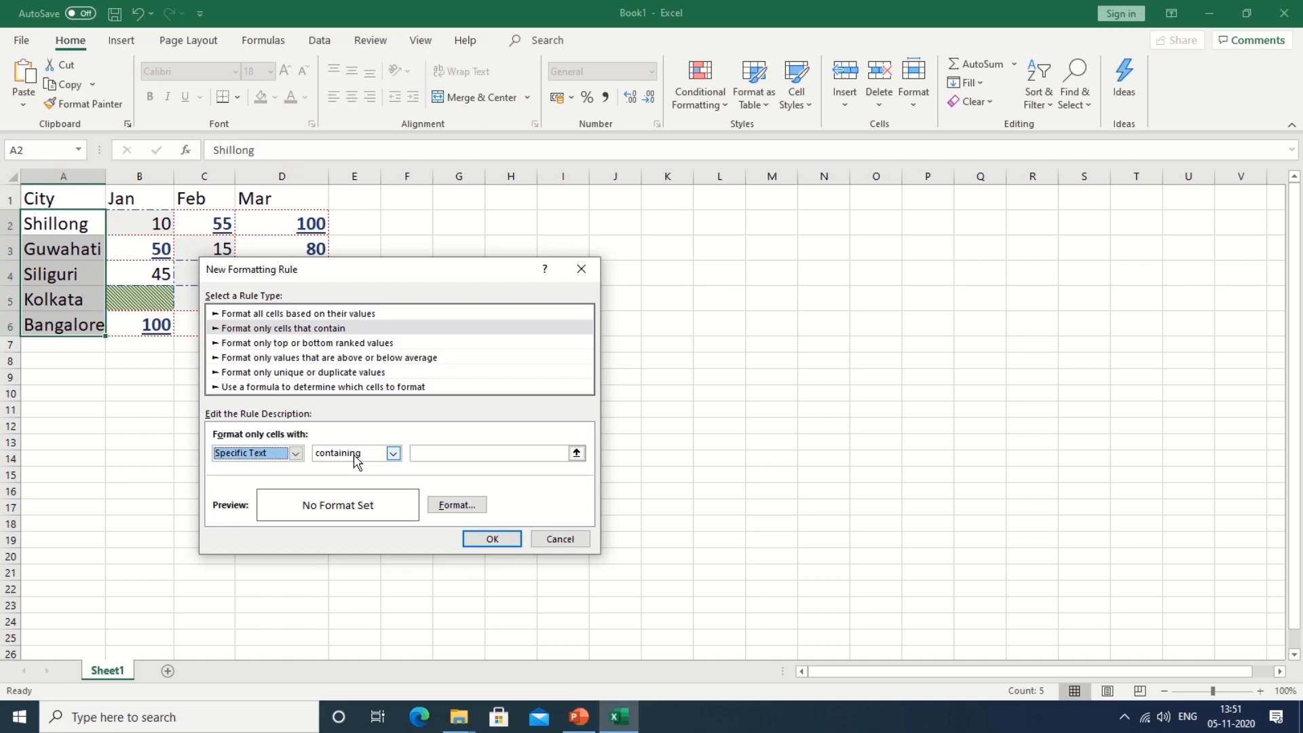
pyautogui.click(440, 454)
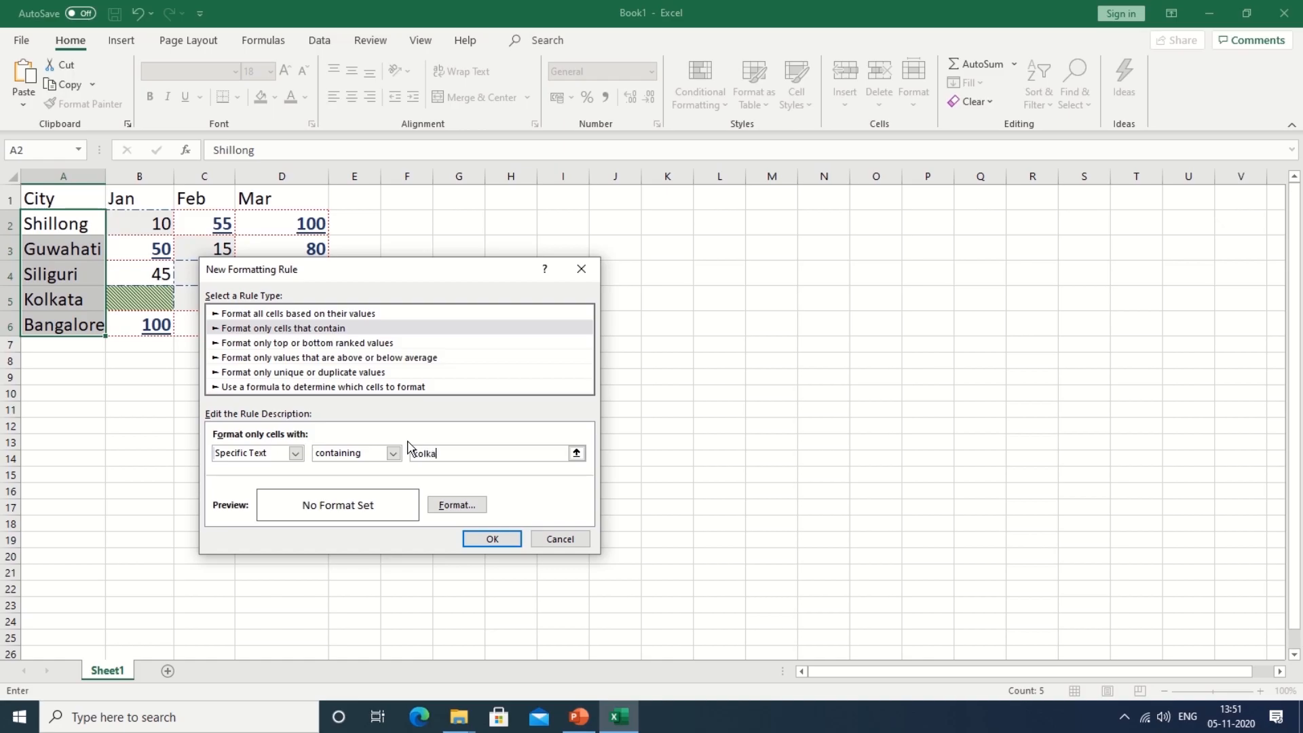
# Step: Set the kolkata rule's font format to Italic with a single underline and red color
pyautogui.click(442, 506)
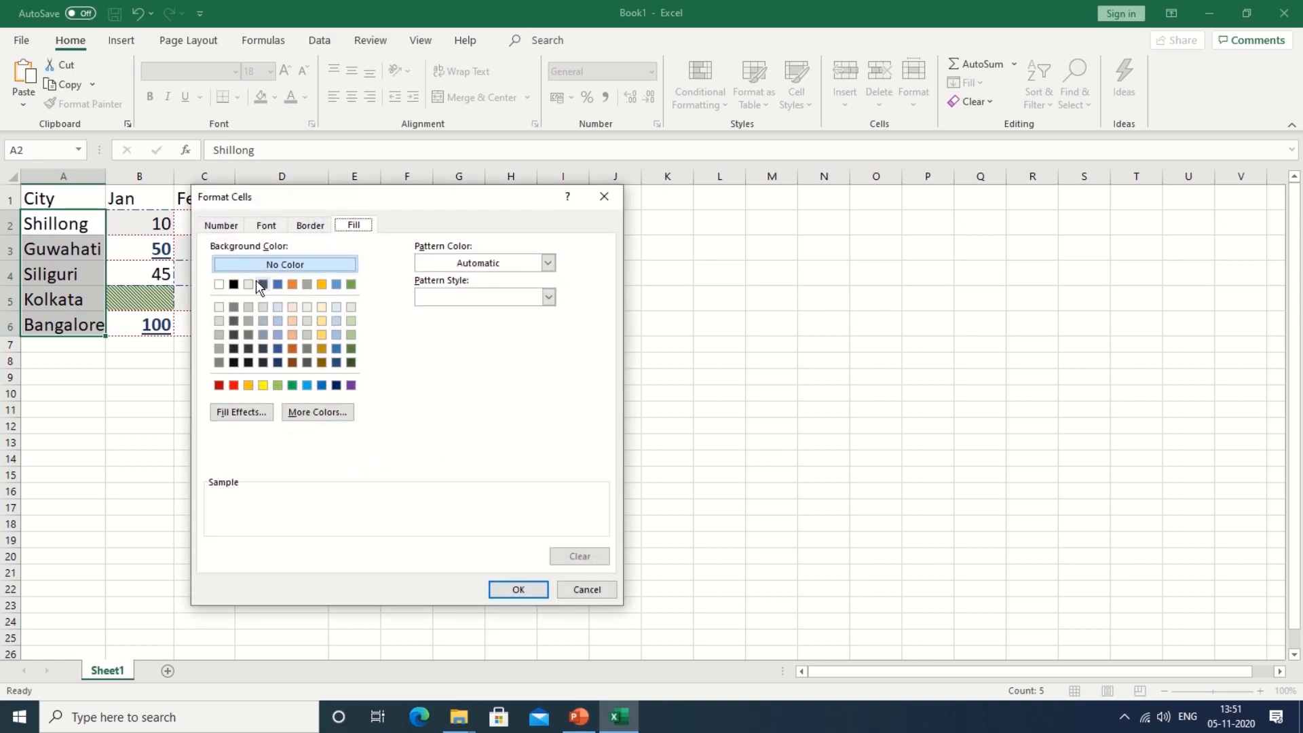
pyautogui.click(268, 226)
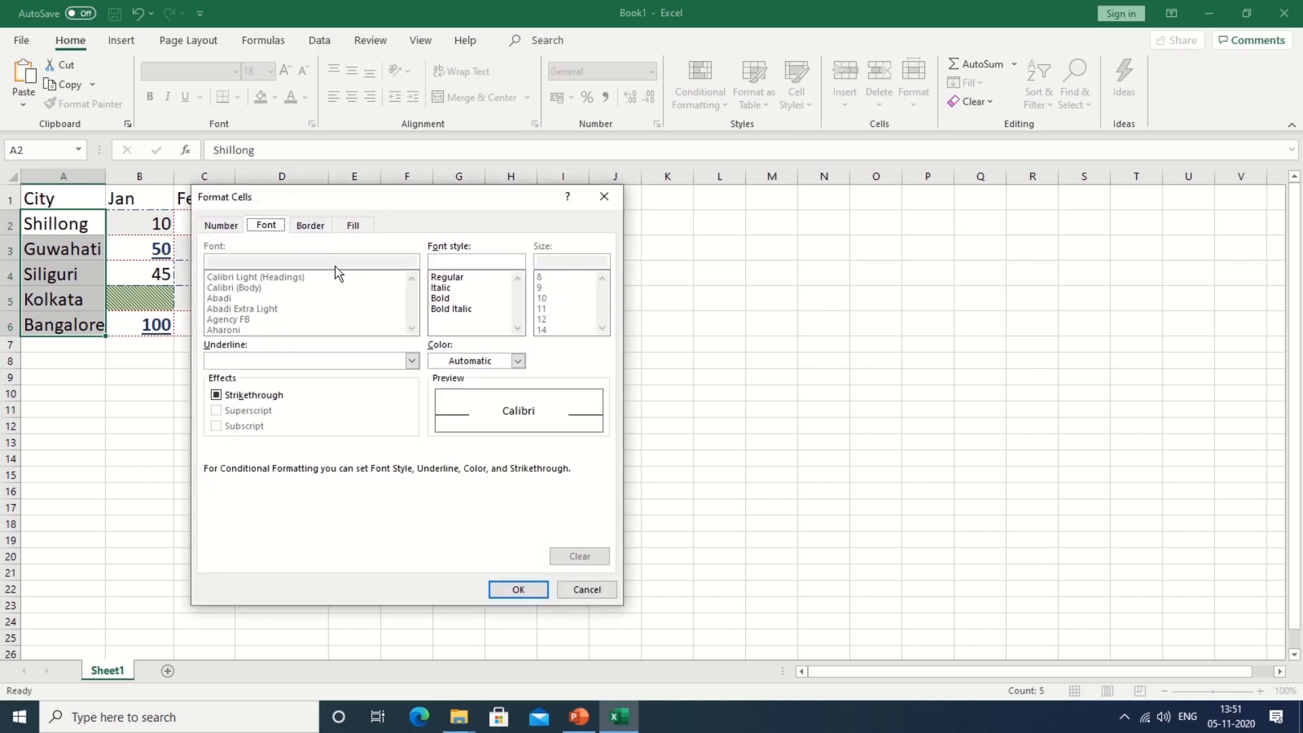
pyautogui.click(440, 288)
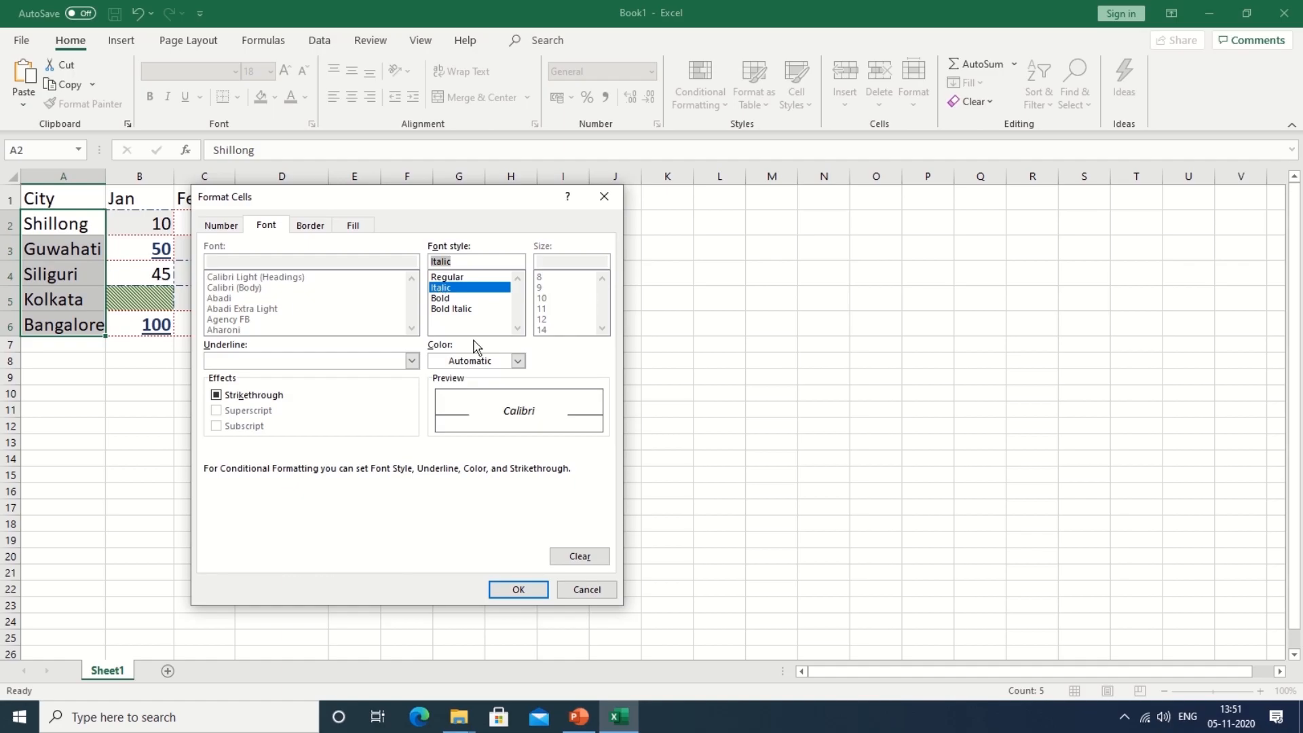
pyautogui.click(332, 366)
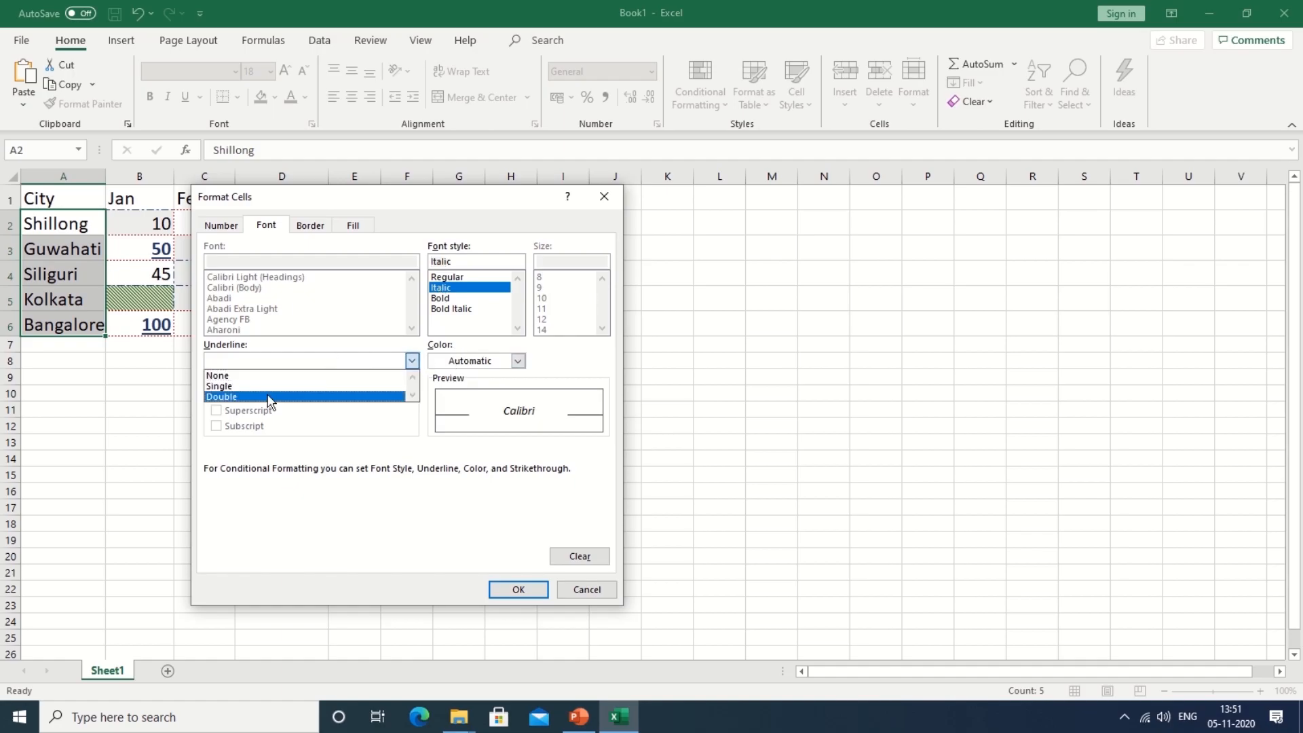
pyautogui.click(271, 384)
pyautogui.click(446, 366)
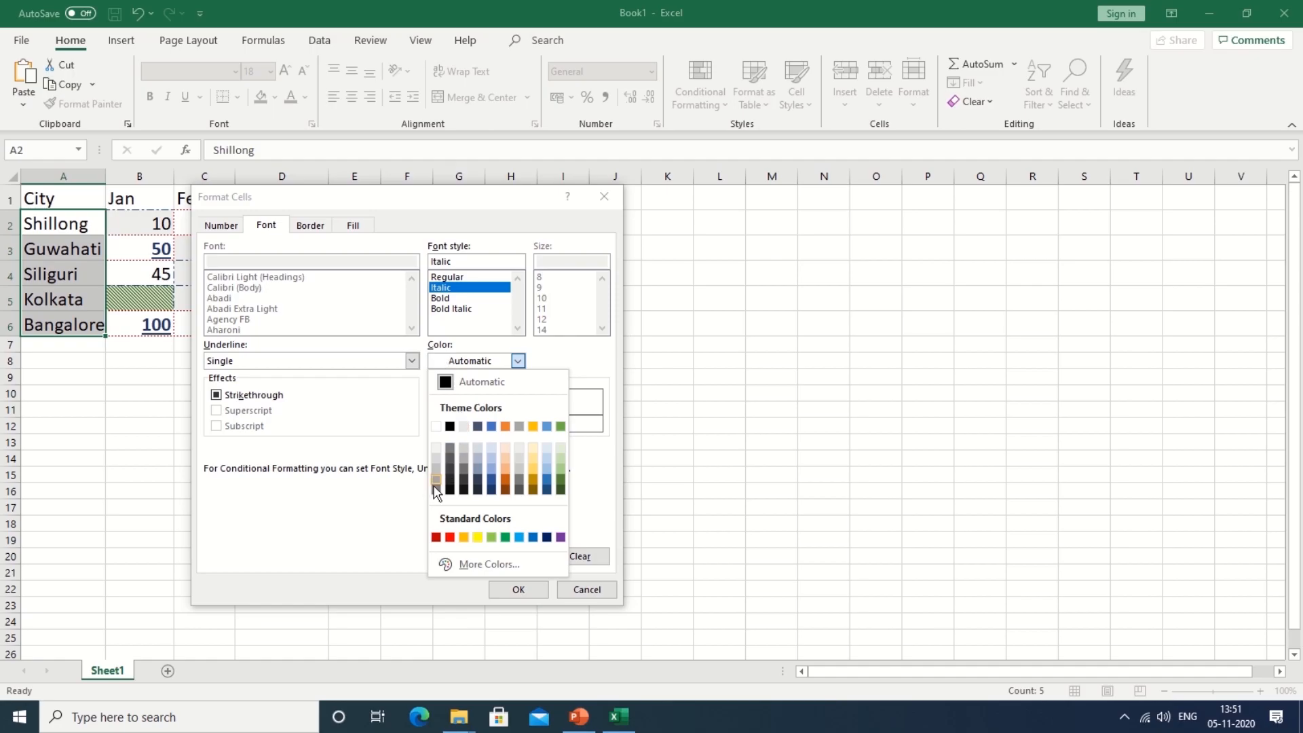
pyautogui.click(450, 537)
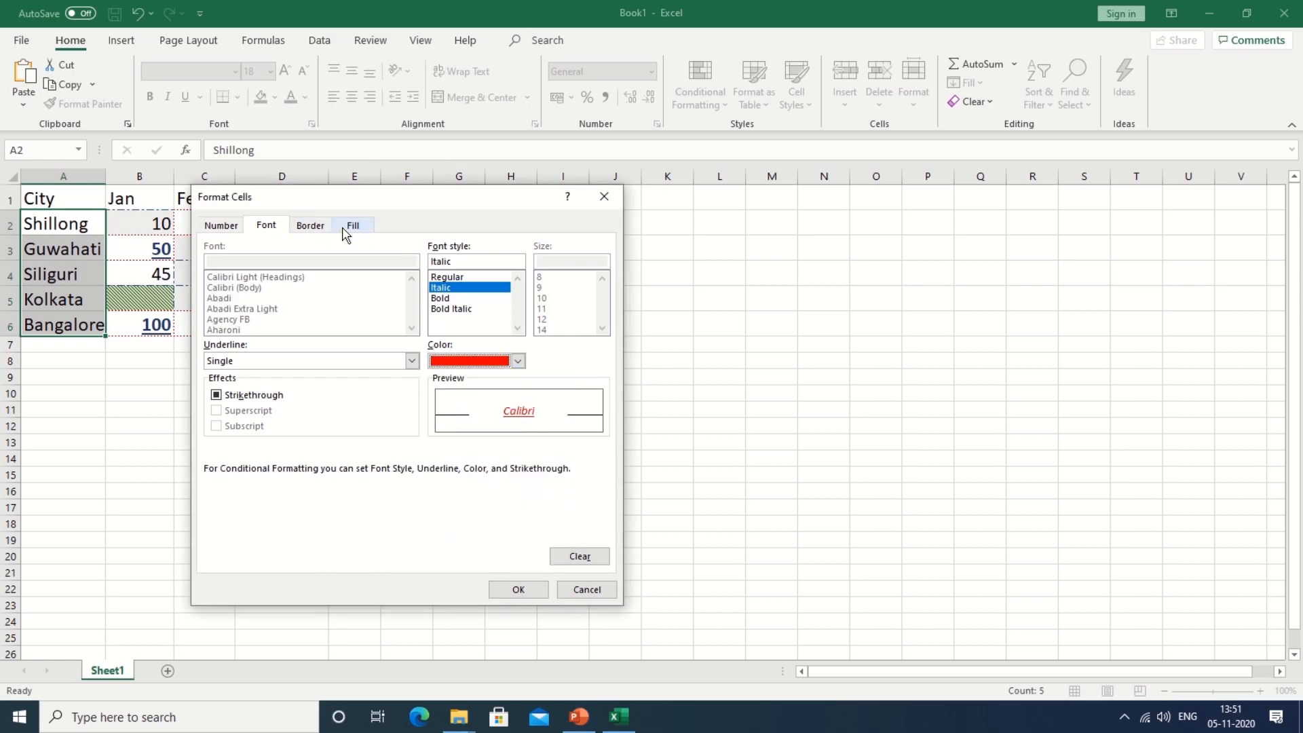
# Step: Give the kolkata rule's format a thin dark green outline border and save the rule
pyautogui.click(321, 230)
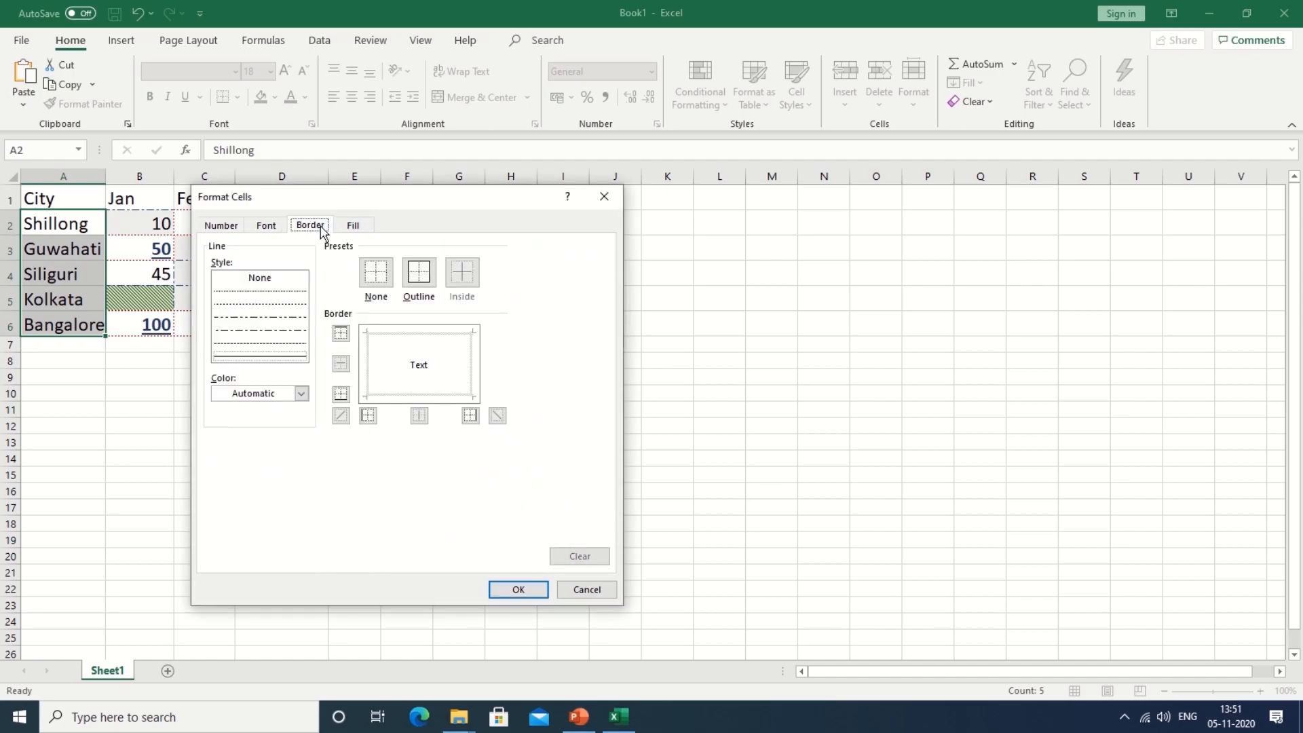
pyautogui.click(271, 293)
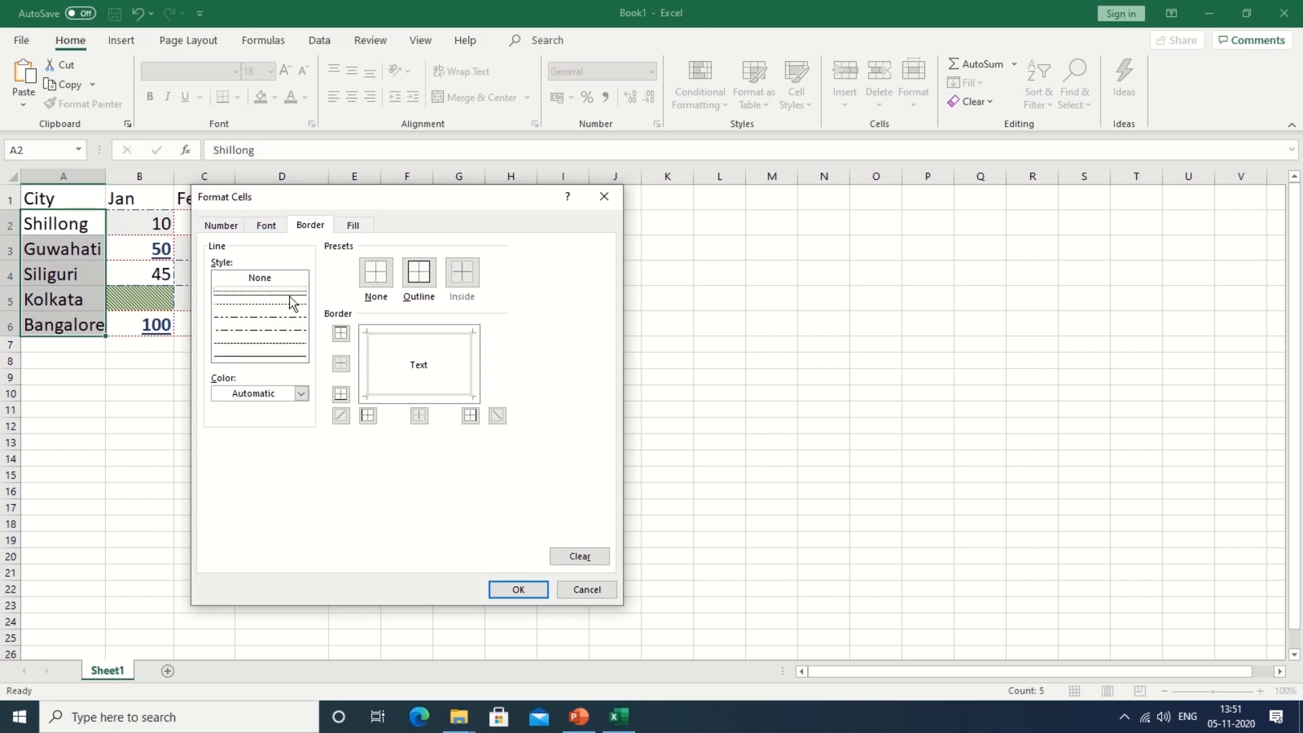
pyautogui.click(300, 393)
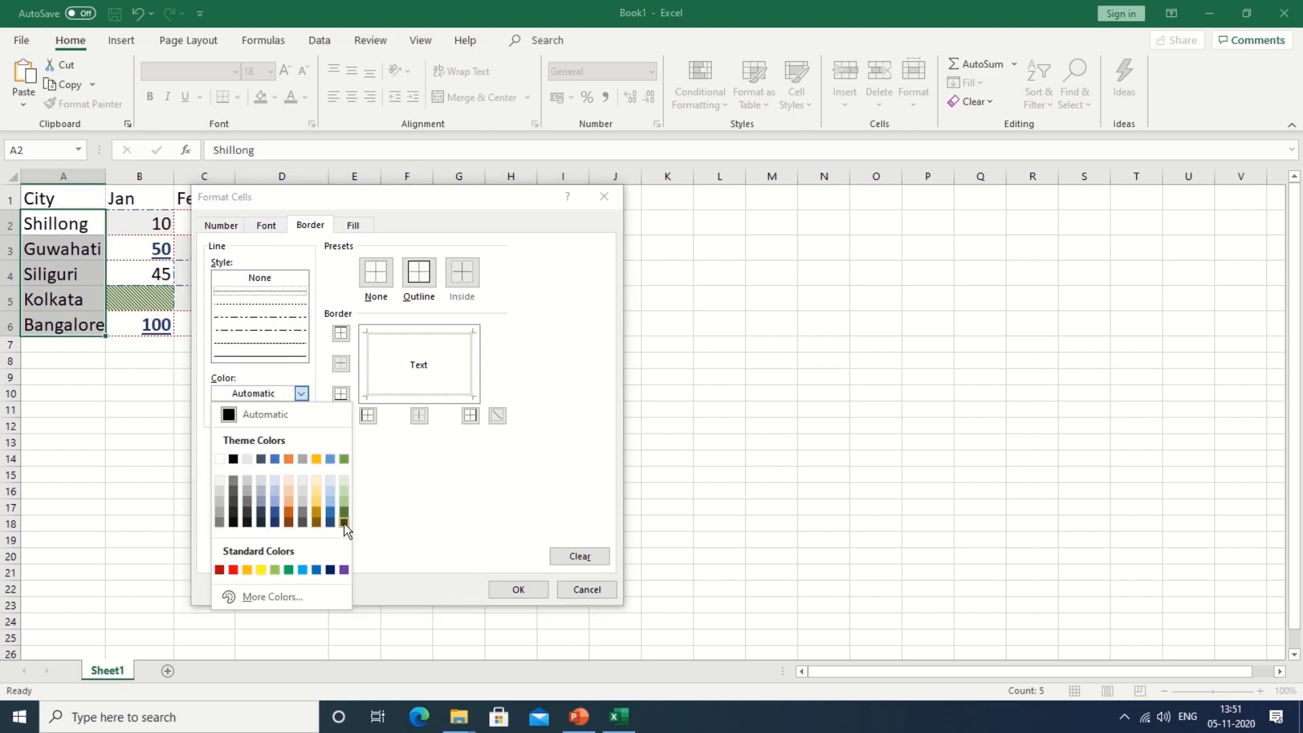
pyautogui.click(345, 523)
pyautogui.click(427, 282)
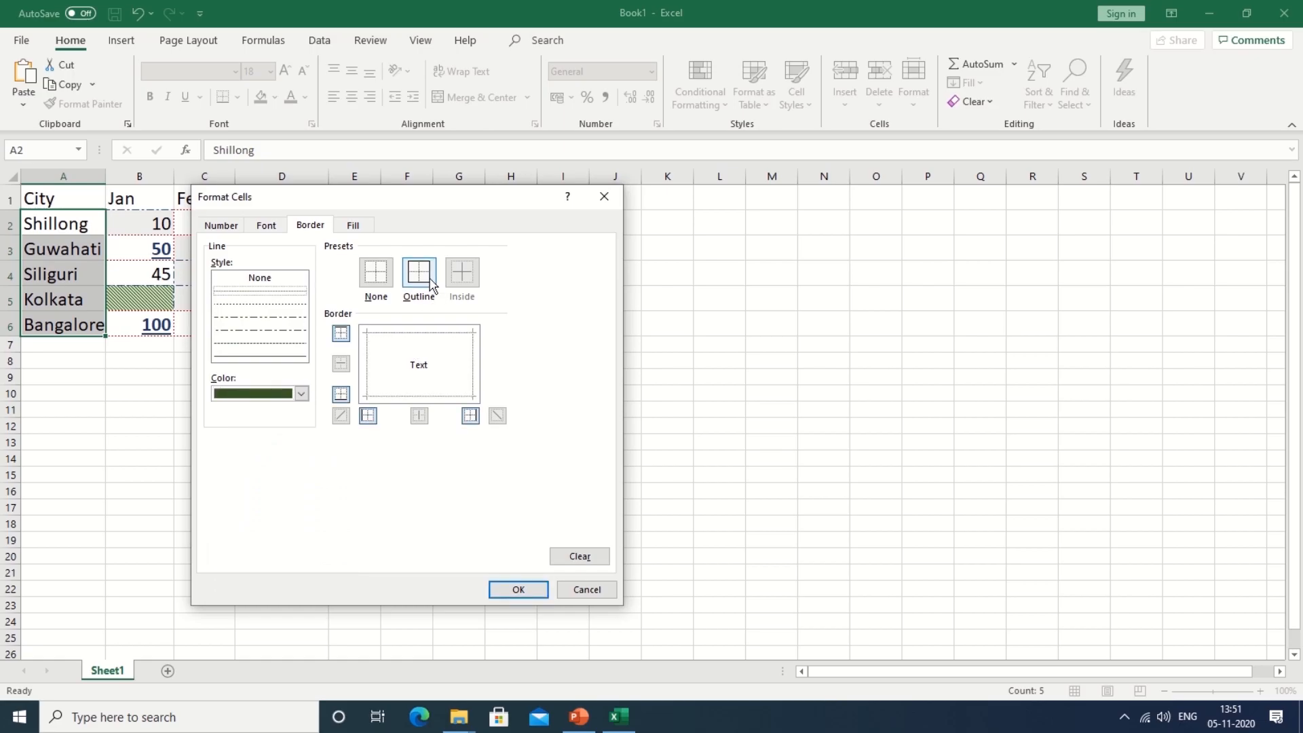
pyautogui.click(519, 588)
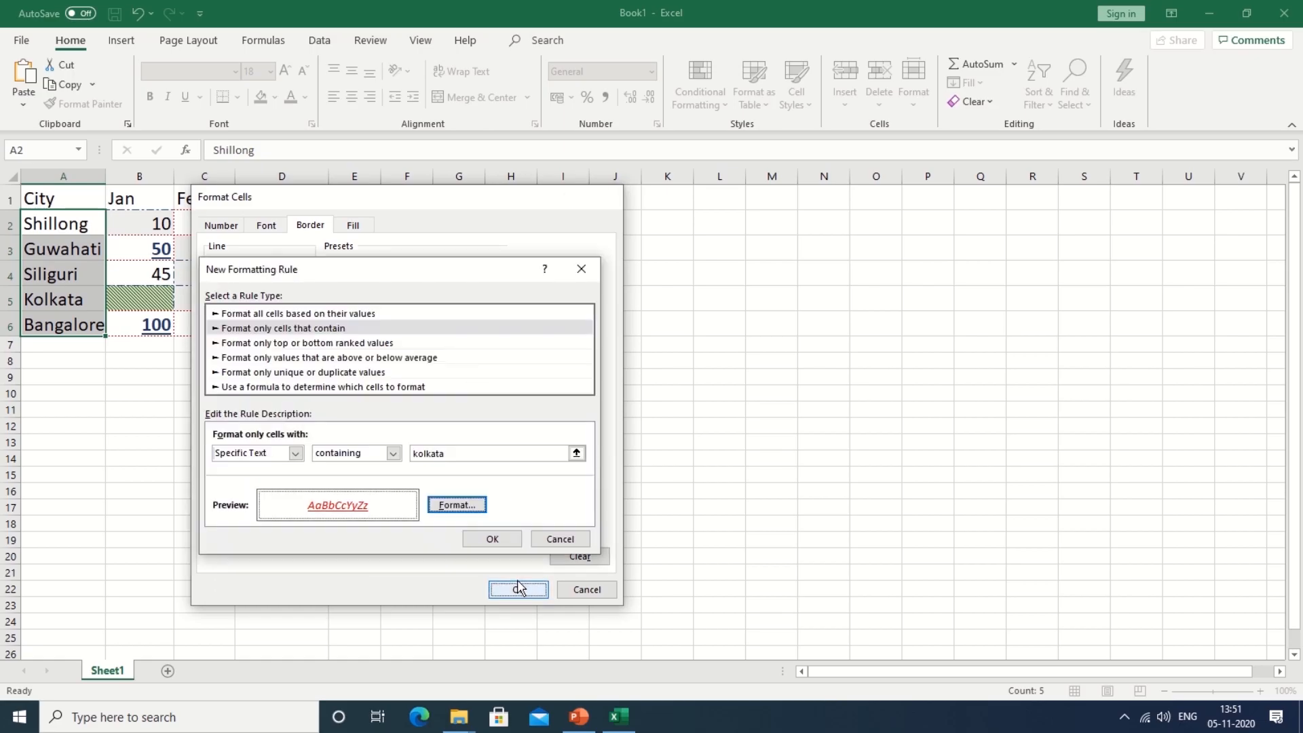
pyautogui.click(492, 539)
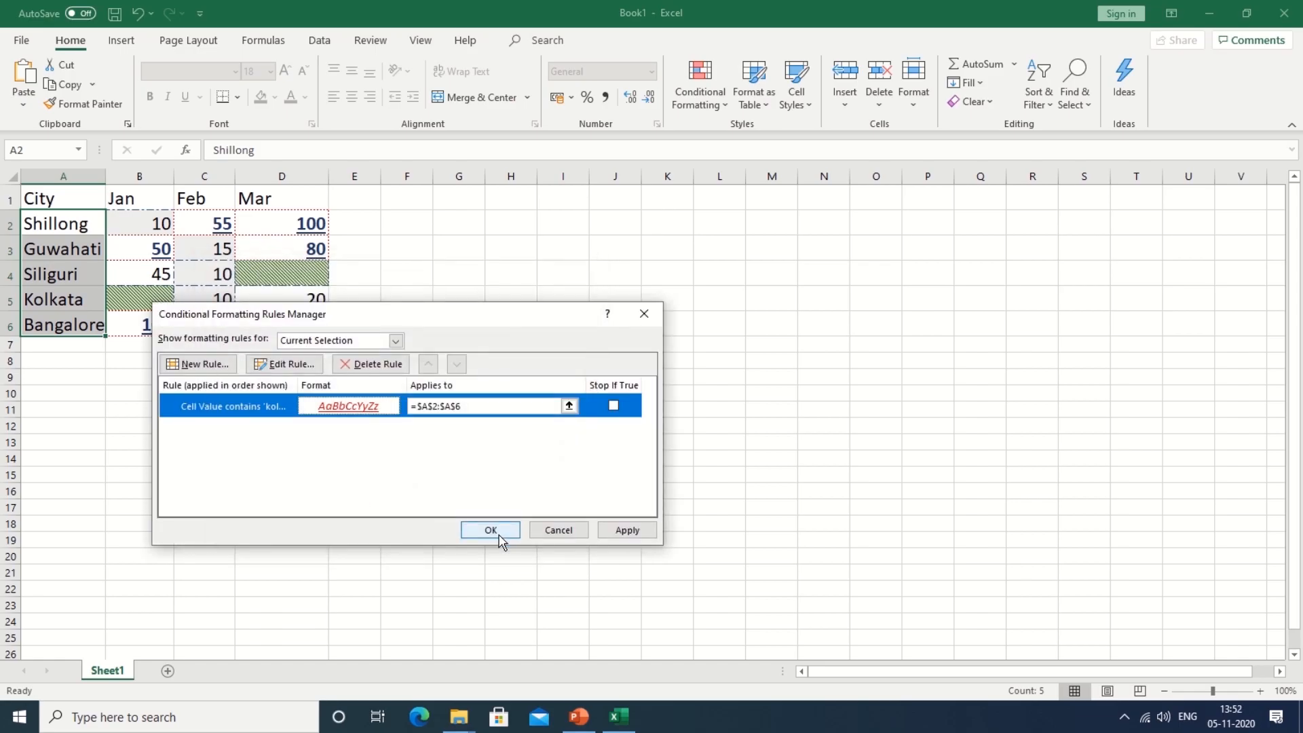
# Step: Apply the kolkata text rule to the city names, close the rules manager and deselect the range
pyautogui.click(627, 532)
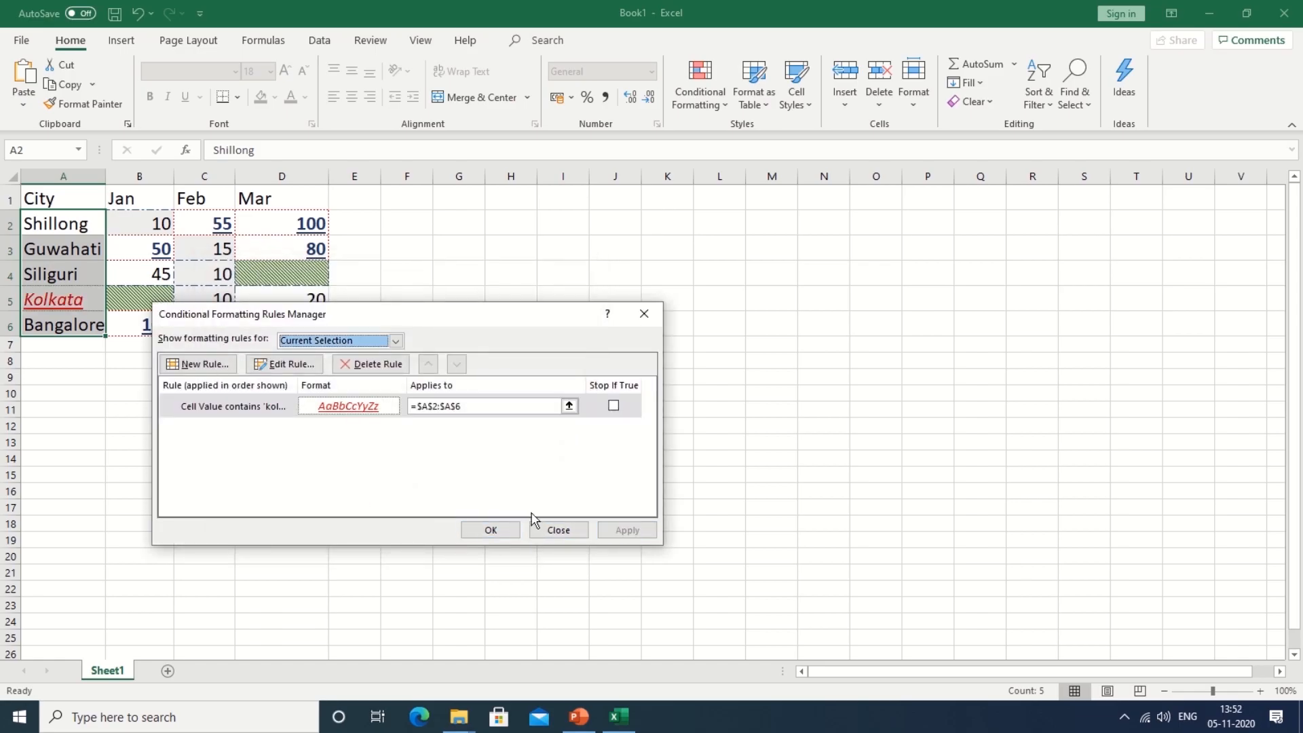
pyautogui.click(490, 530)
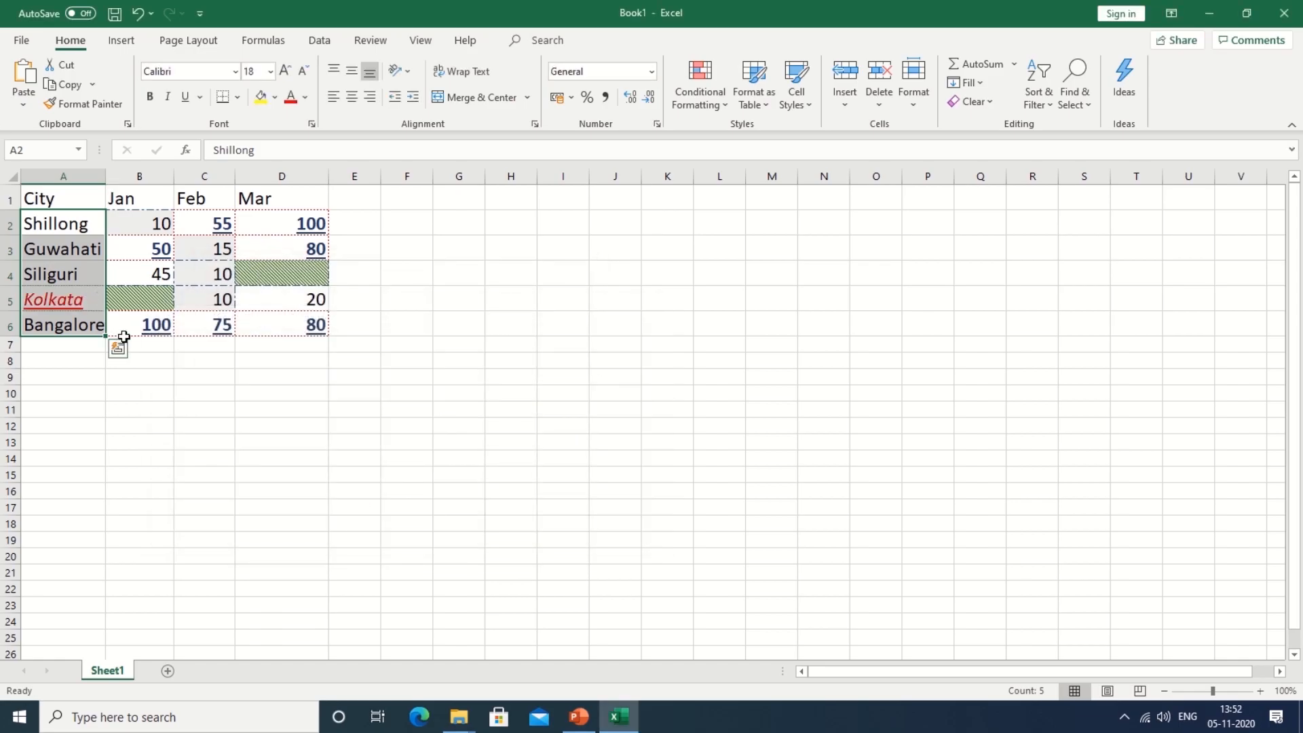
pyautogui.click(117, 343)
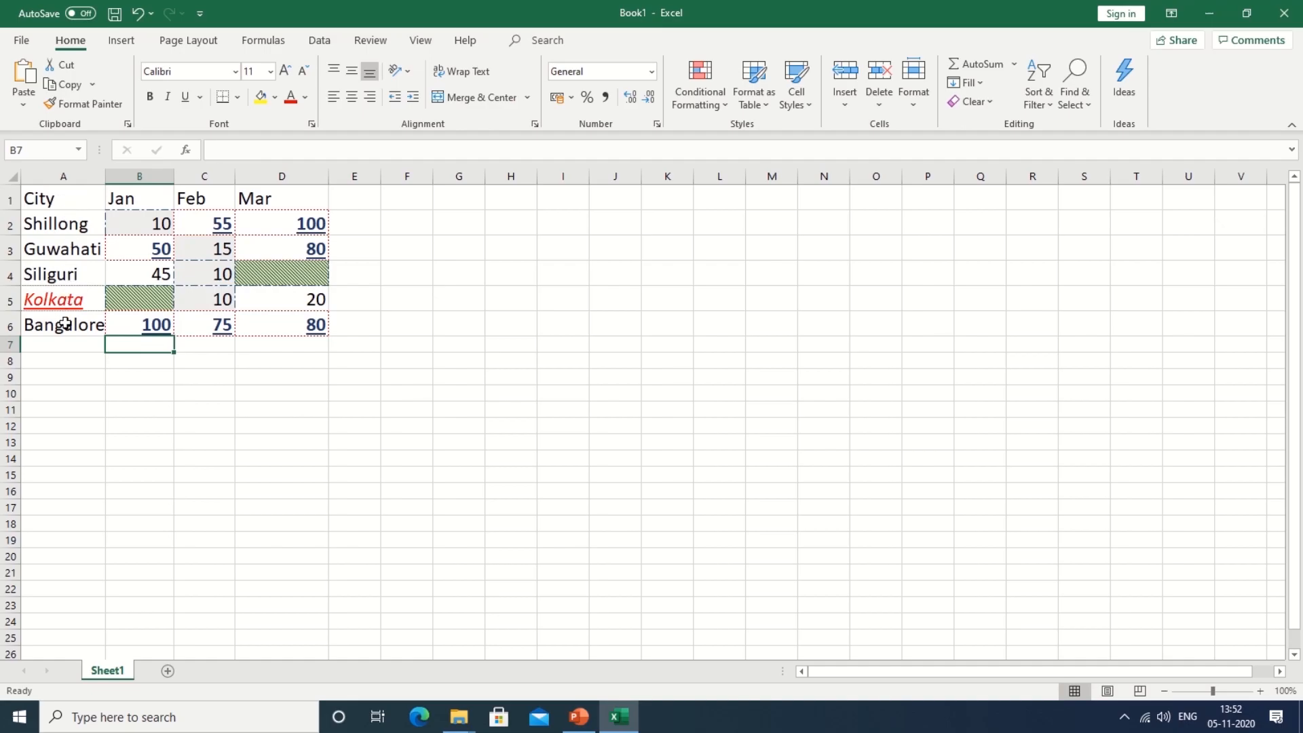